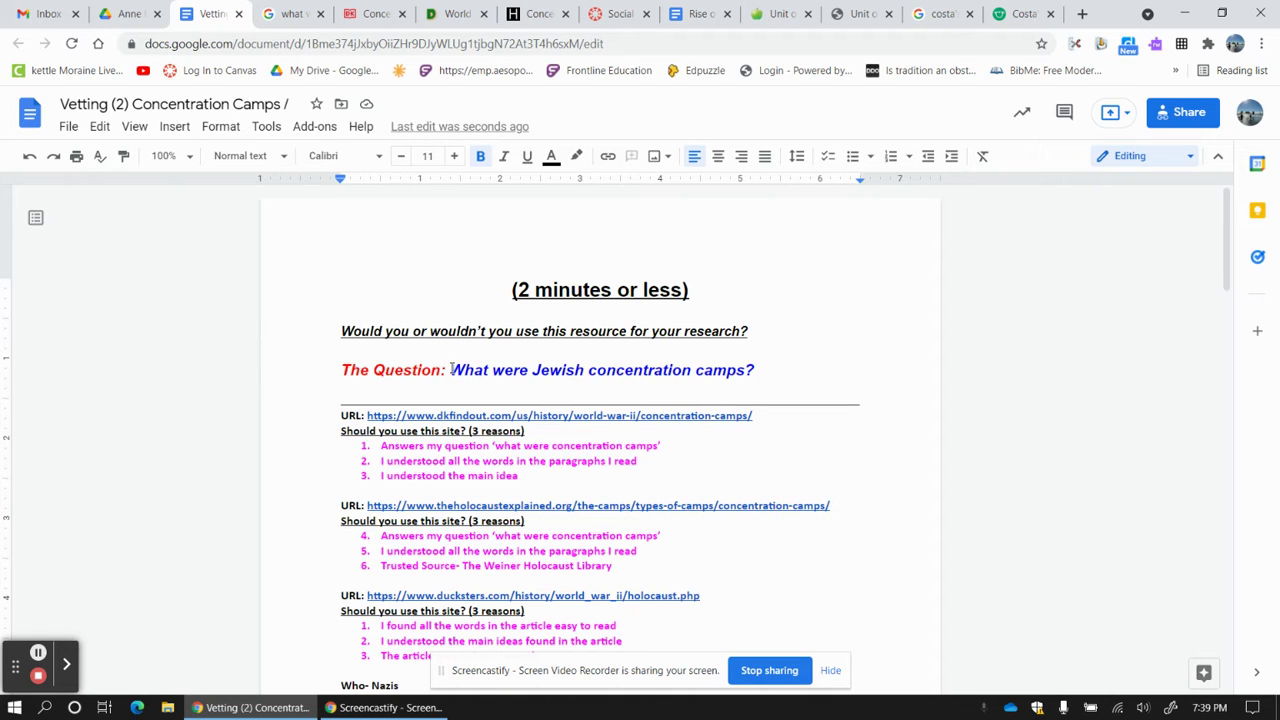
- Highlight the Jewish concentration camps question and view its Google results for kids
{"action": "left_click_drag", "start_coordinate": [451, 369], "coordinate": [783, 372]}
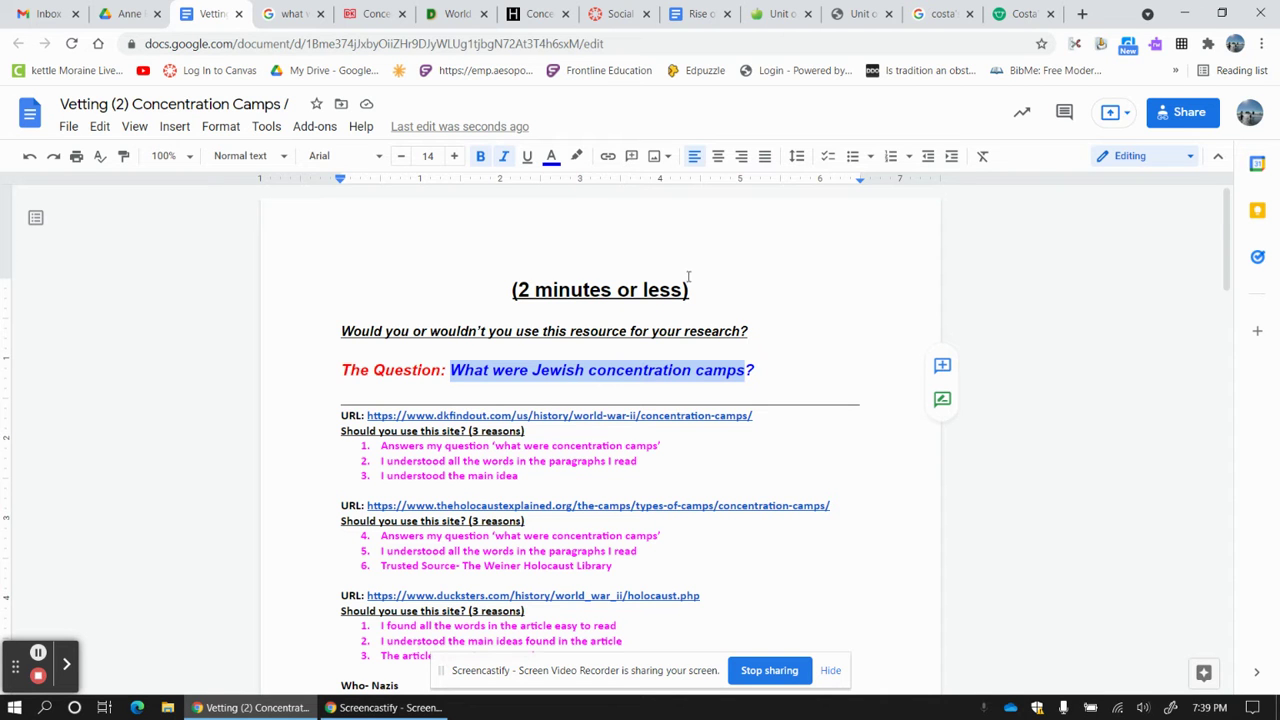
{"action": "left_click", "coordinate": [292, 14]}
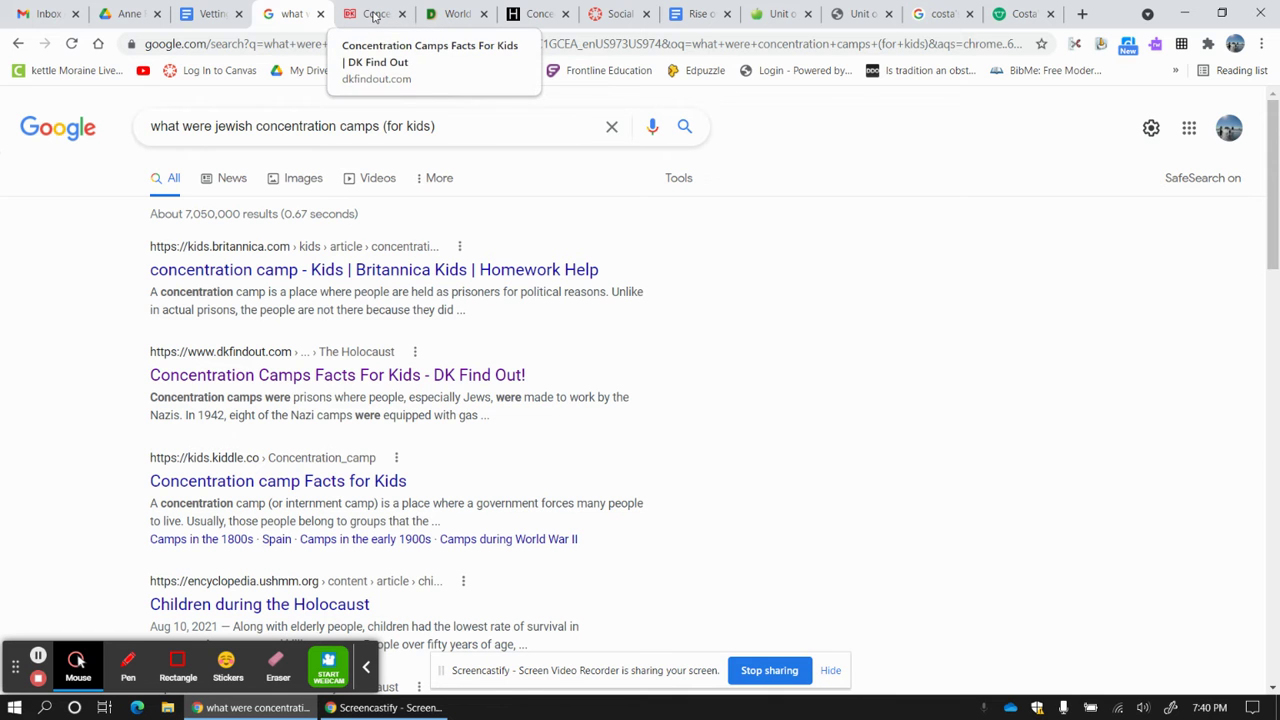
- Skim the DK findout, Ducksters and Holocaust Explained pages on concentration camps
{"action": "left_click", "coordinate": [372, 15]}
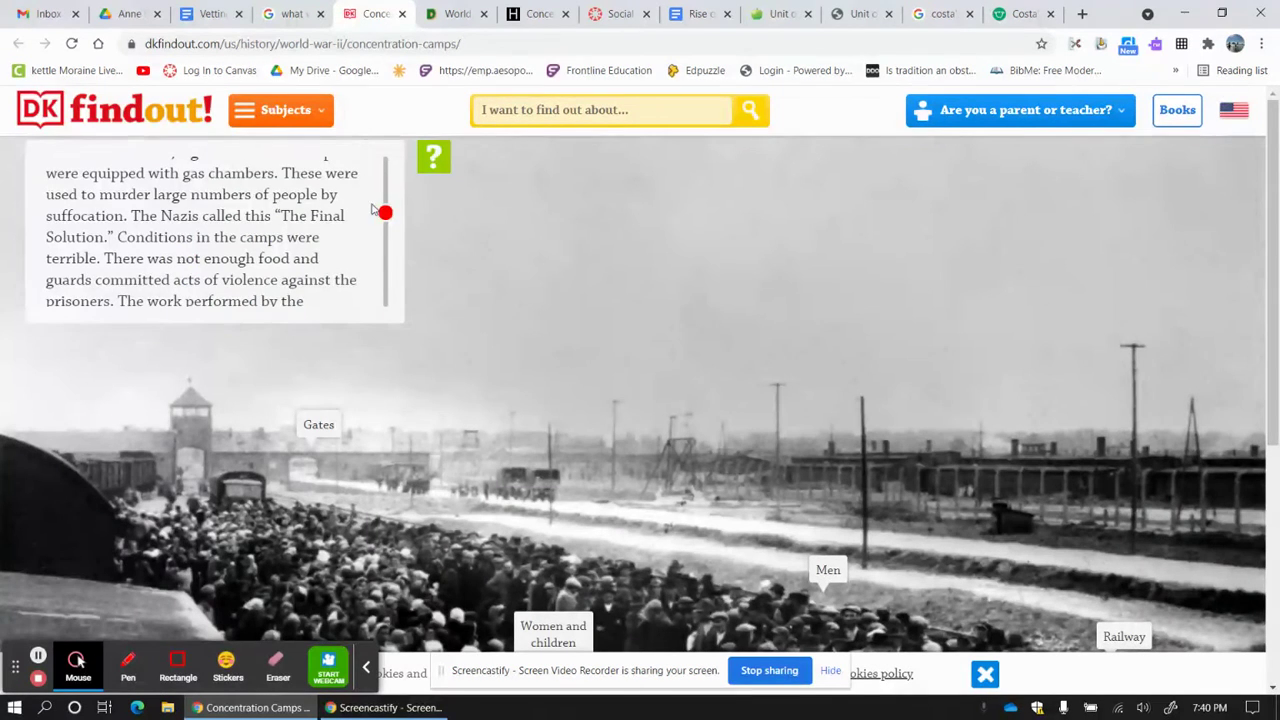
{"action": "left_click_drag", "start_coordinate": [384, 212], "coordinate": [386, 160]}
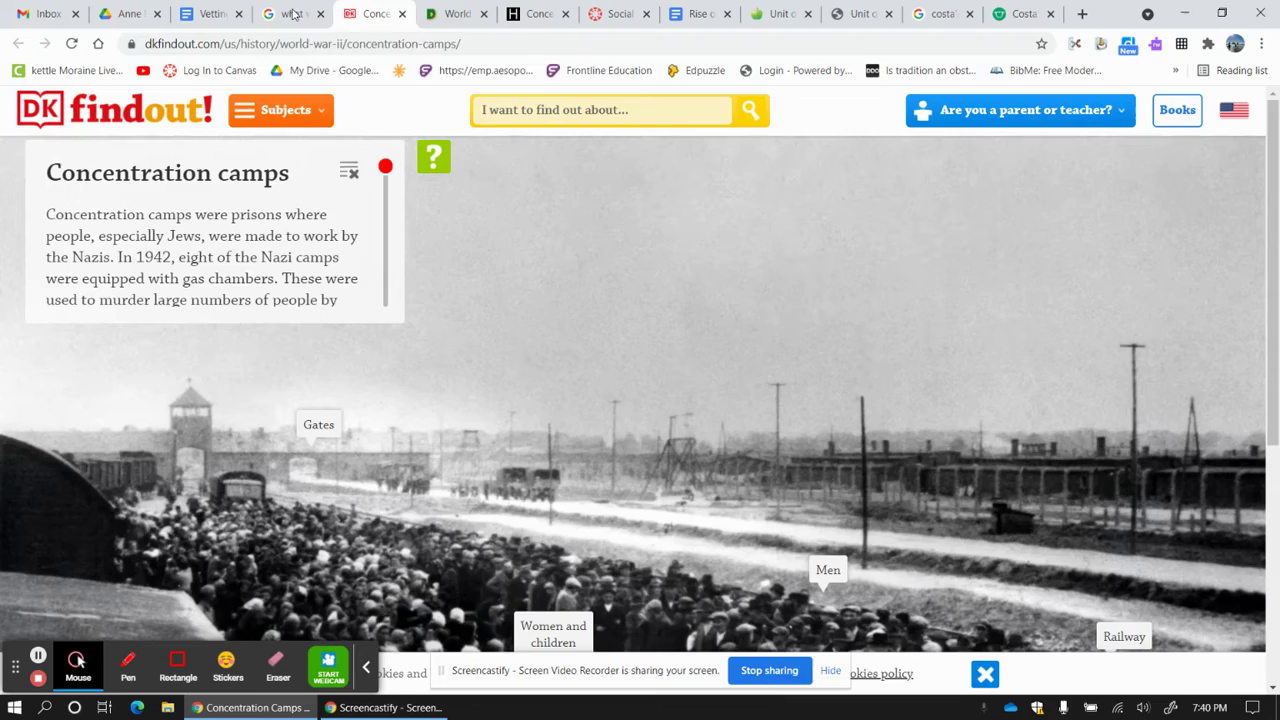
{"action": "left_click", "coordinate": [455, 16]}
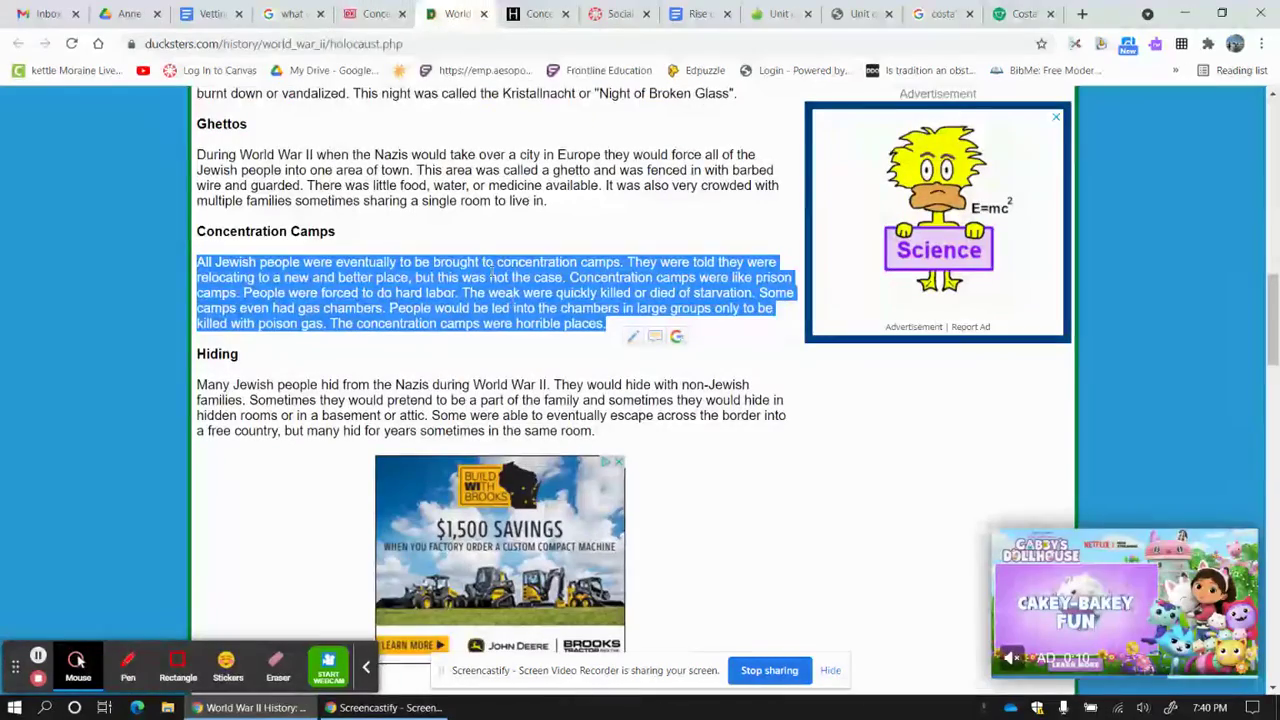
{"action": "left_click", "coordinate": [460, 237]}
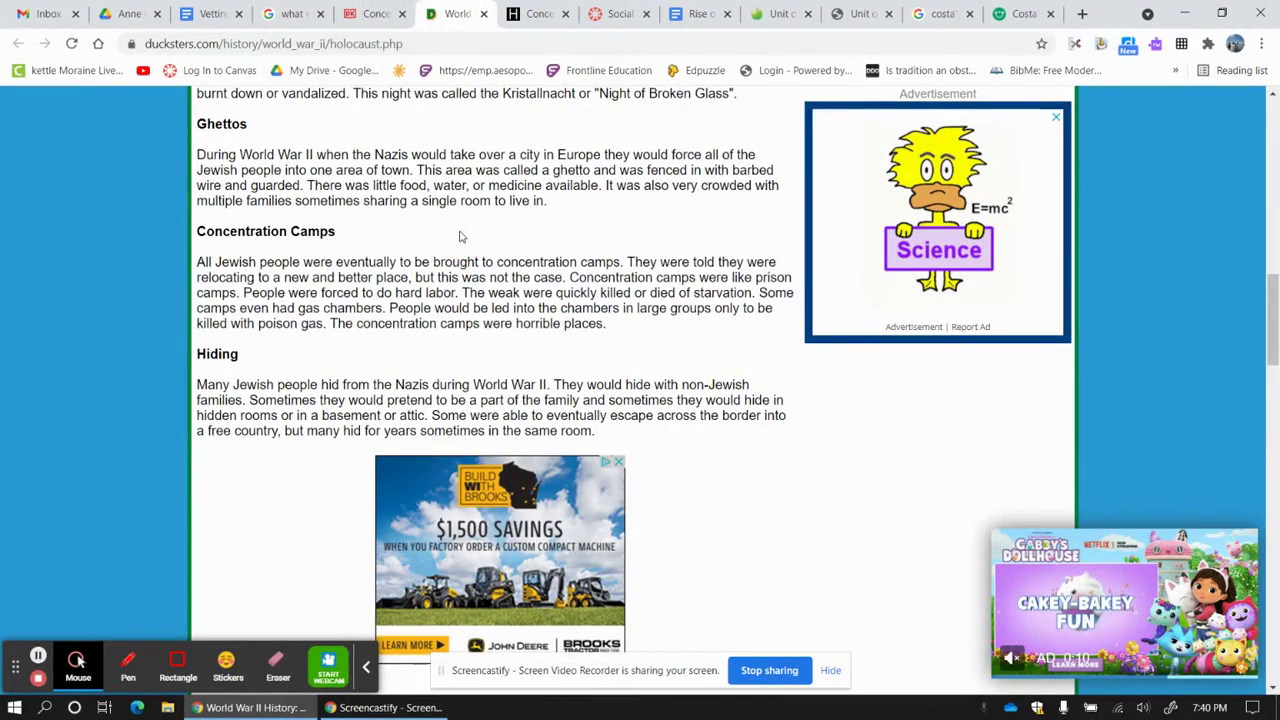
{"action": "left_click", "coordinate": [548, 18]}
{"action": "scroll", "coordinate": [474, 281], "scroll_direction": "up", "scroll_amount": 10}
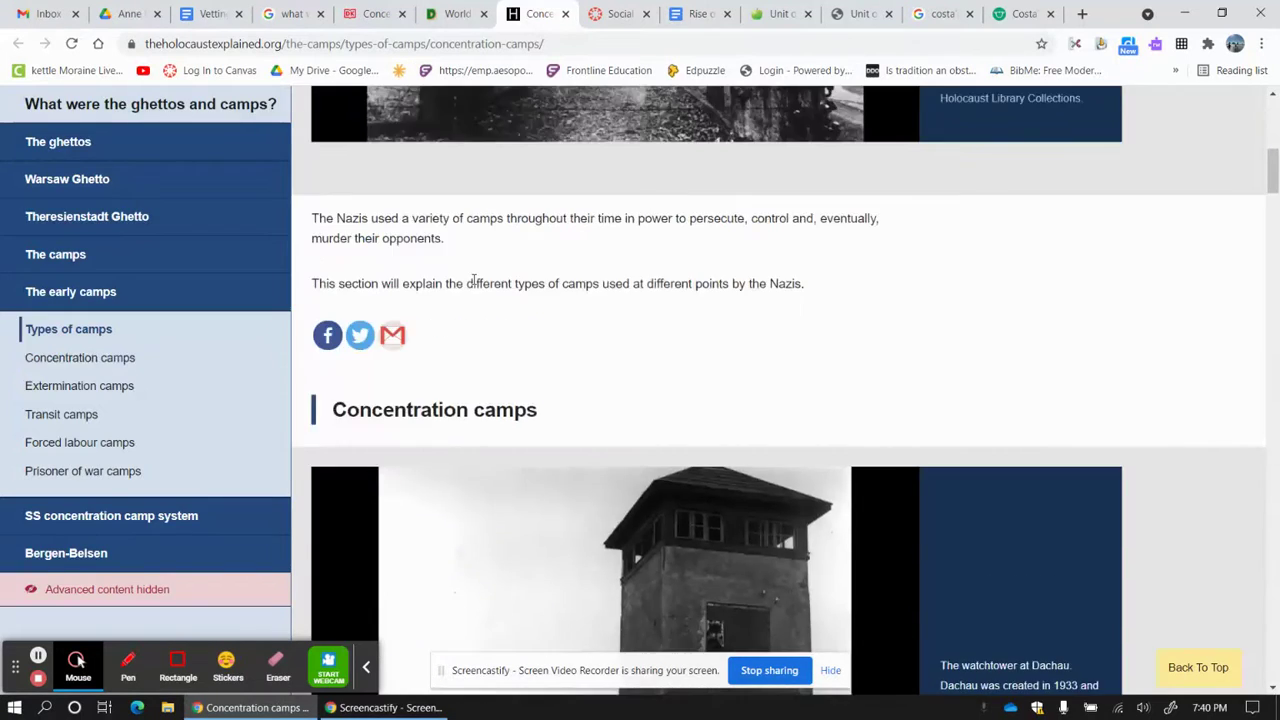
{"action": "scroll", "coordinate": [474, 281], "scroll_direction": "up", "scroll_amount": 6}
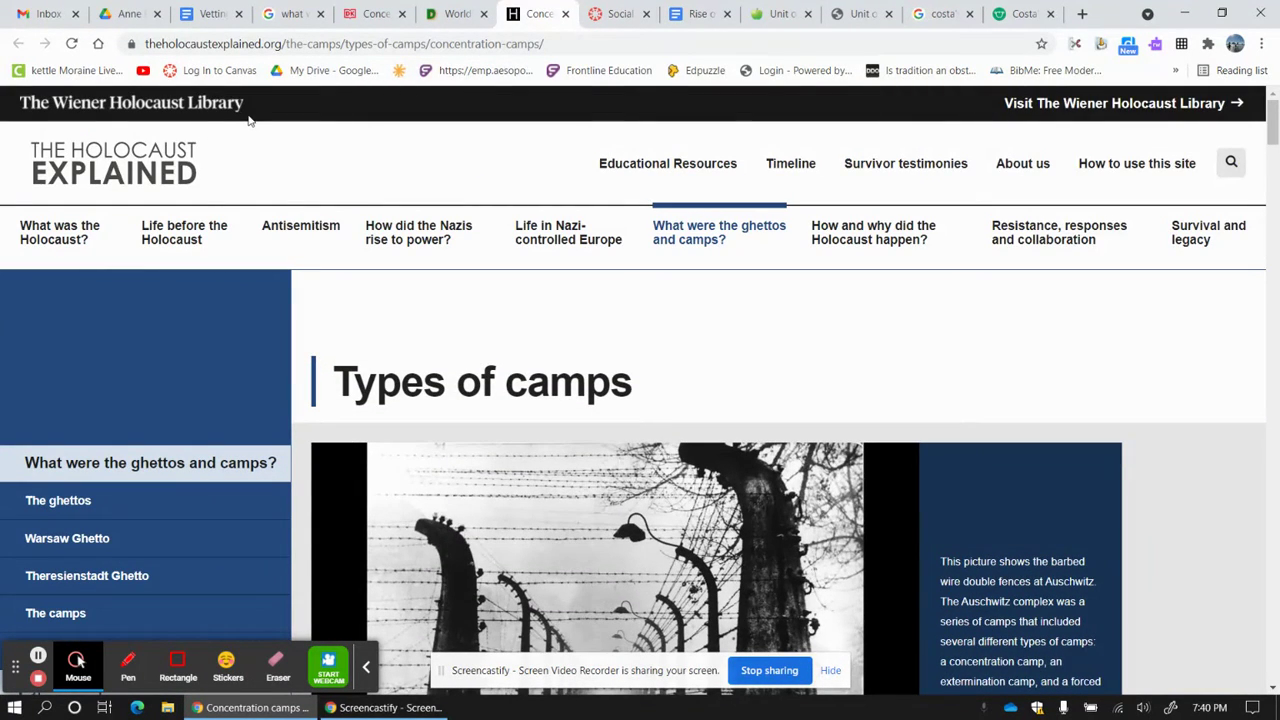
{"action": "left_click", "coordinate": [378, 18]}
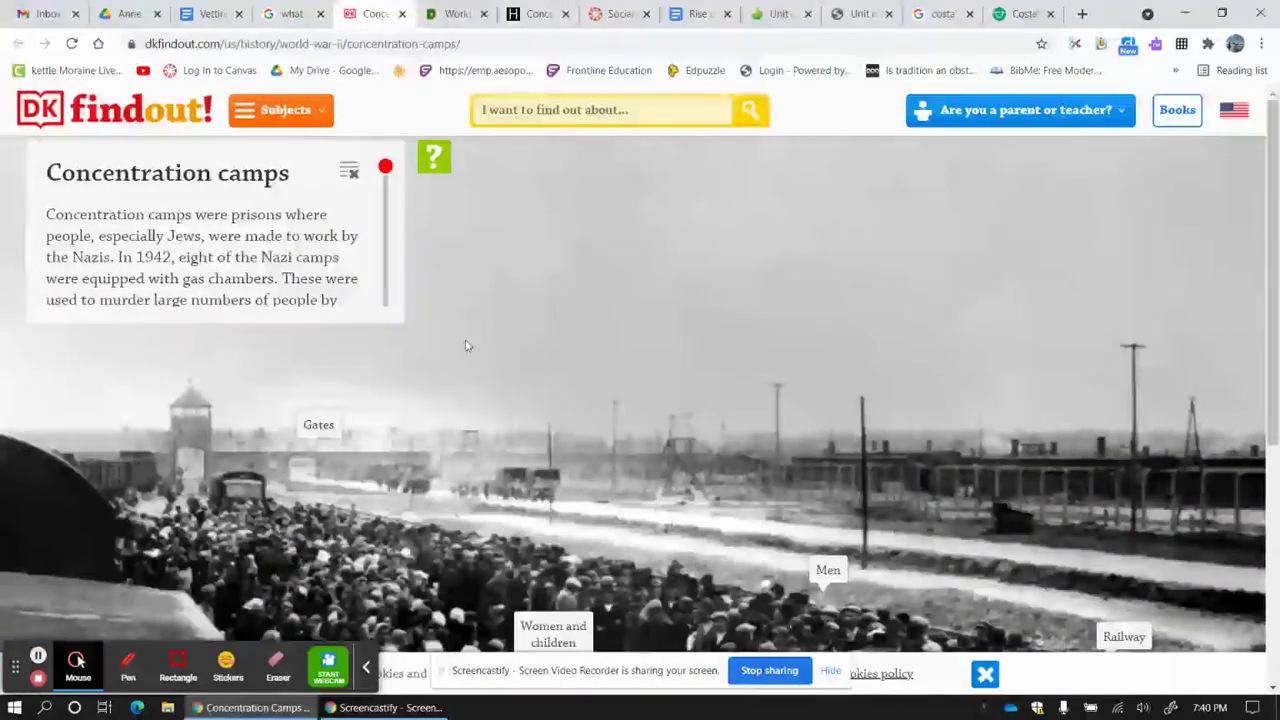
{"action": "scroll", "coordinate": [514, 329], "scroll_direction": "down", "scroll_amount": 3}
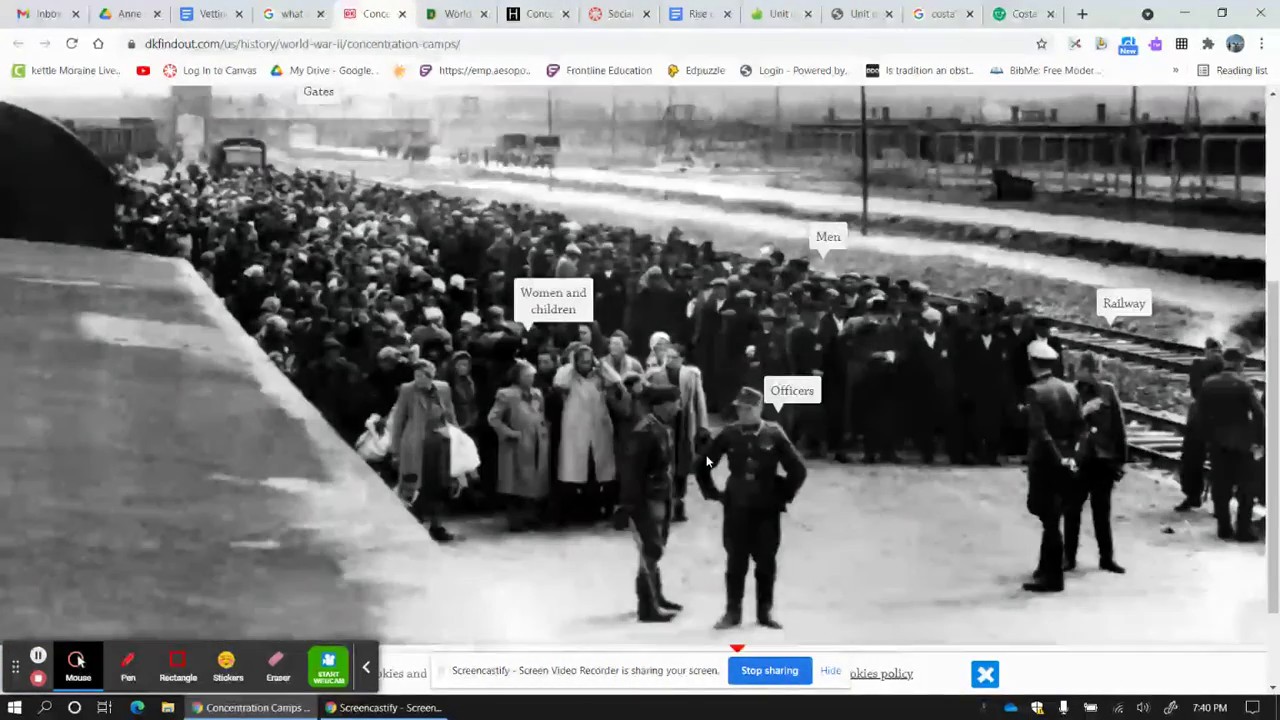
{"action": "scroll", "coordinate": [706, 461], "scroll_direction": "down", "scroll_amount": 2}
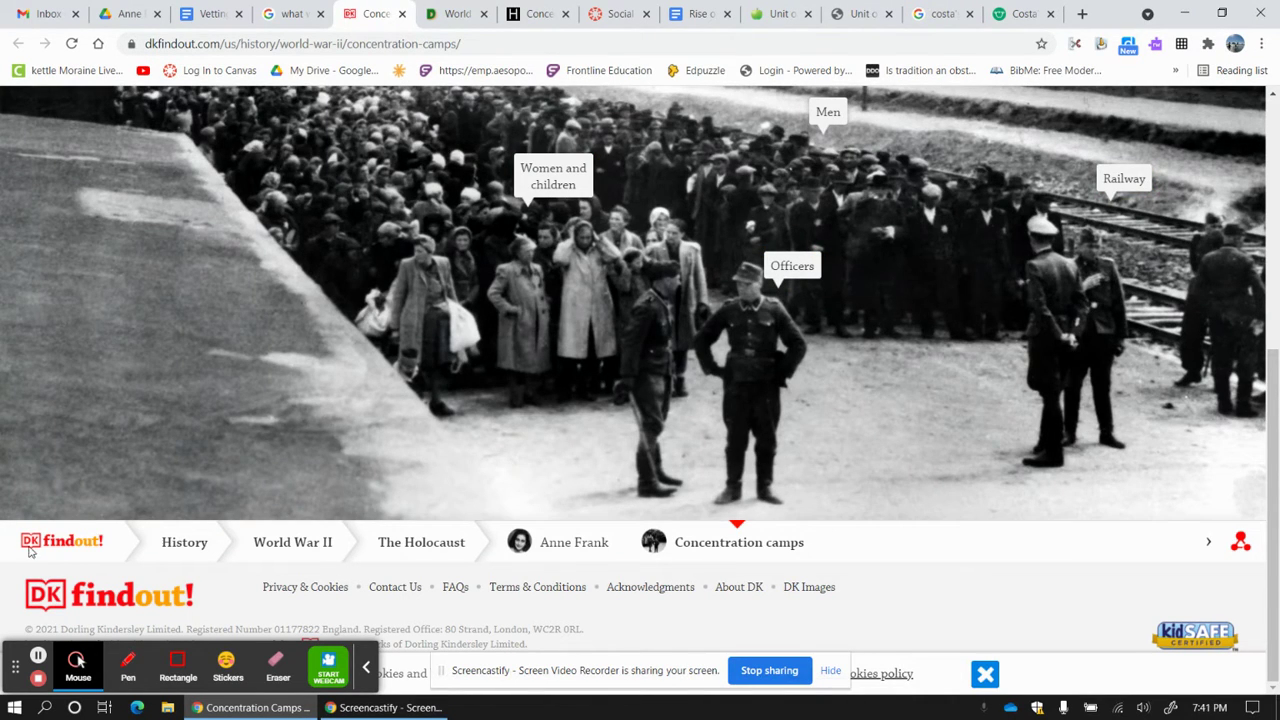
{"action": "left_click", "coordinate": [805, 541]}
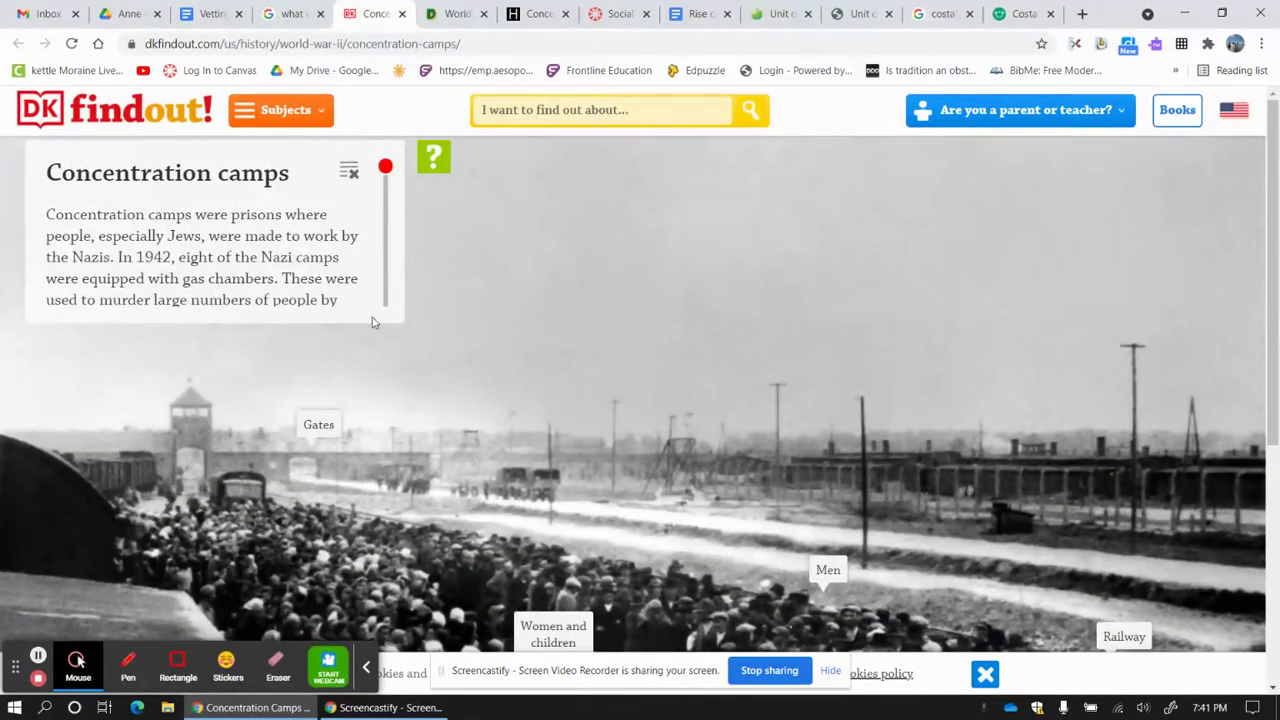
{"action": "left_click", "coordinate": [385, 168]}
{"action": "mouse_move", "coordinate": [385, 168]}
{"action": "left_mouse_down"}
{"action": "mouse_move", "coordinate": [410, 308]}
{"action": "mouse_move", "coordinate": [391, 316]}
{"action": "mouse_move", "coordinate": [386, 164]}
{"action": "left_mouse_up"}
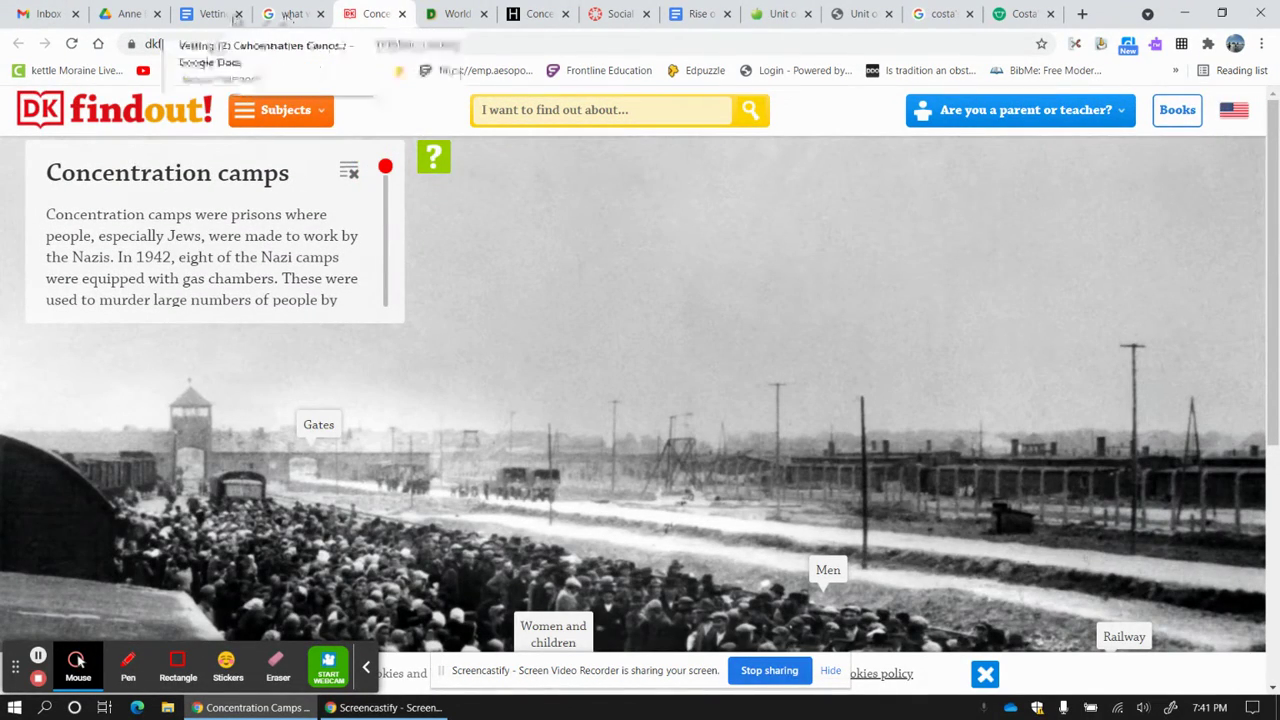
{"action": "left_click", "coordinate": [210, 14]}
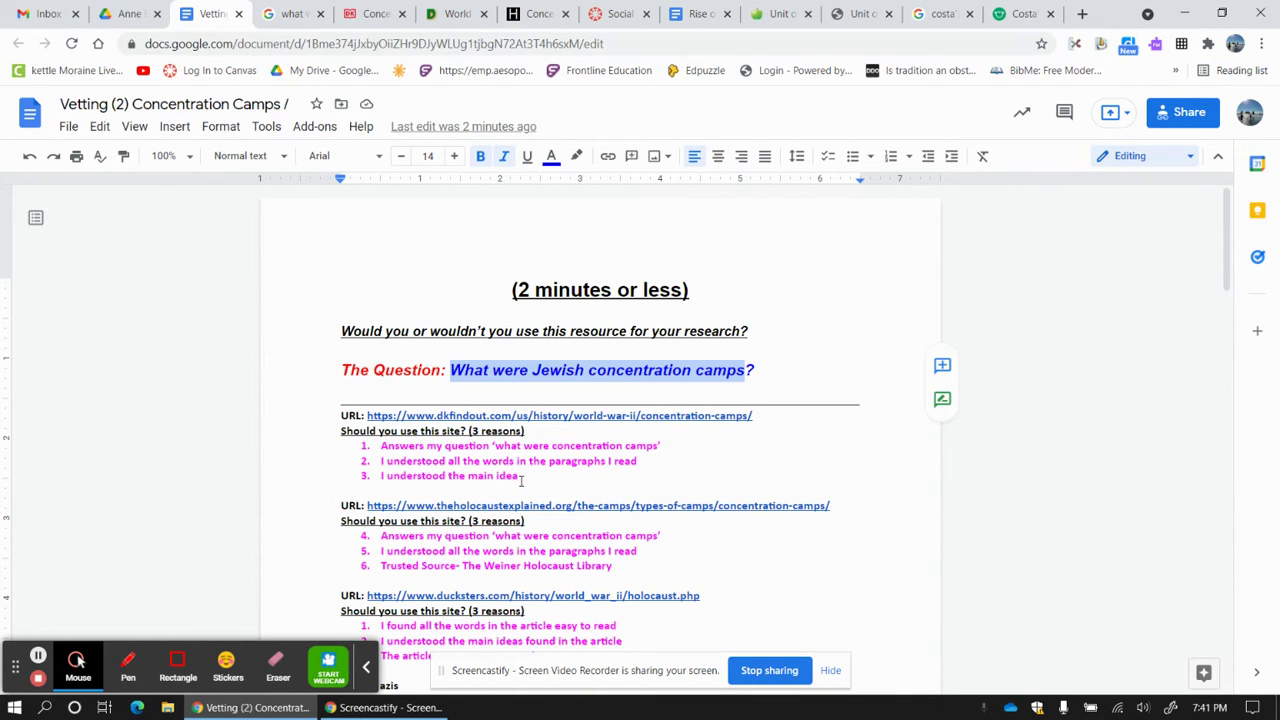
{"action": "left_click", "coordinate": [826, 297]}
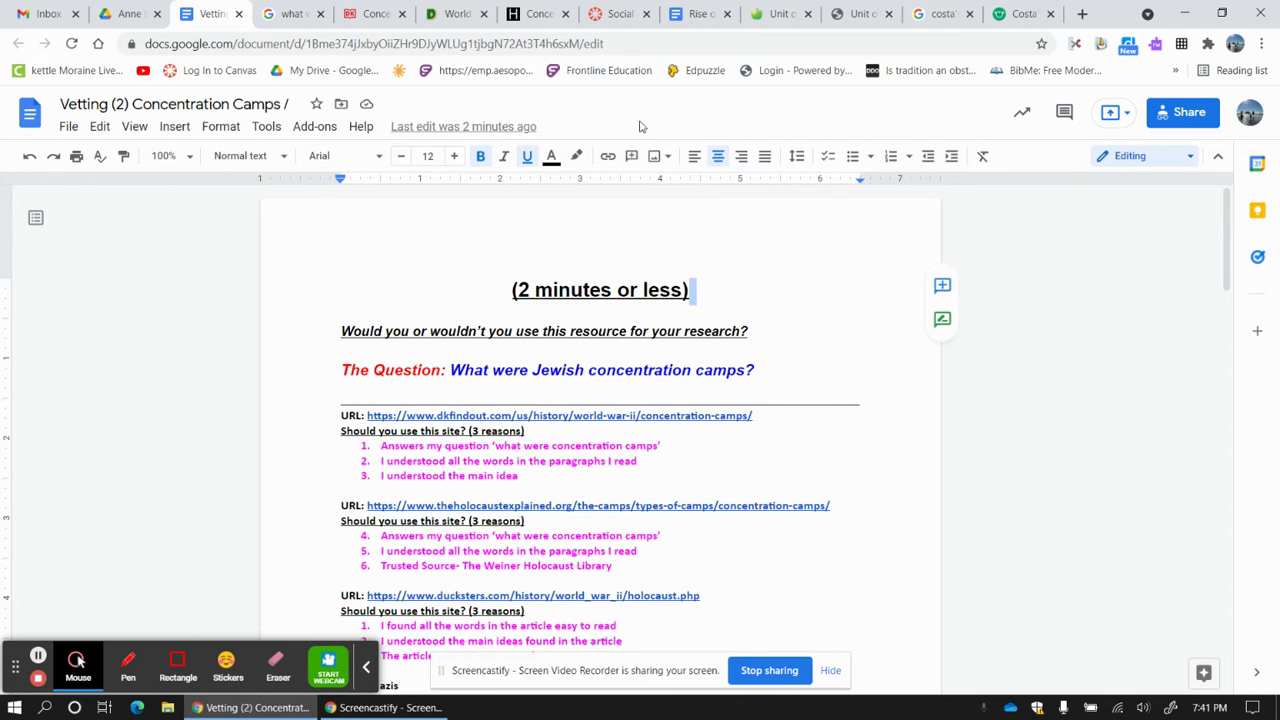
{"action": "left_click", "coordinate": [364, 14]}
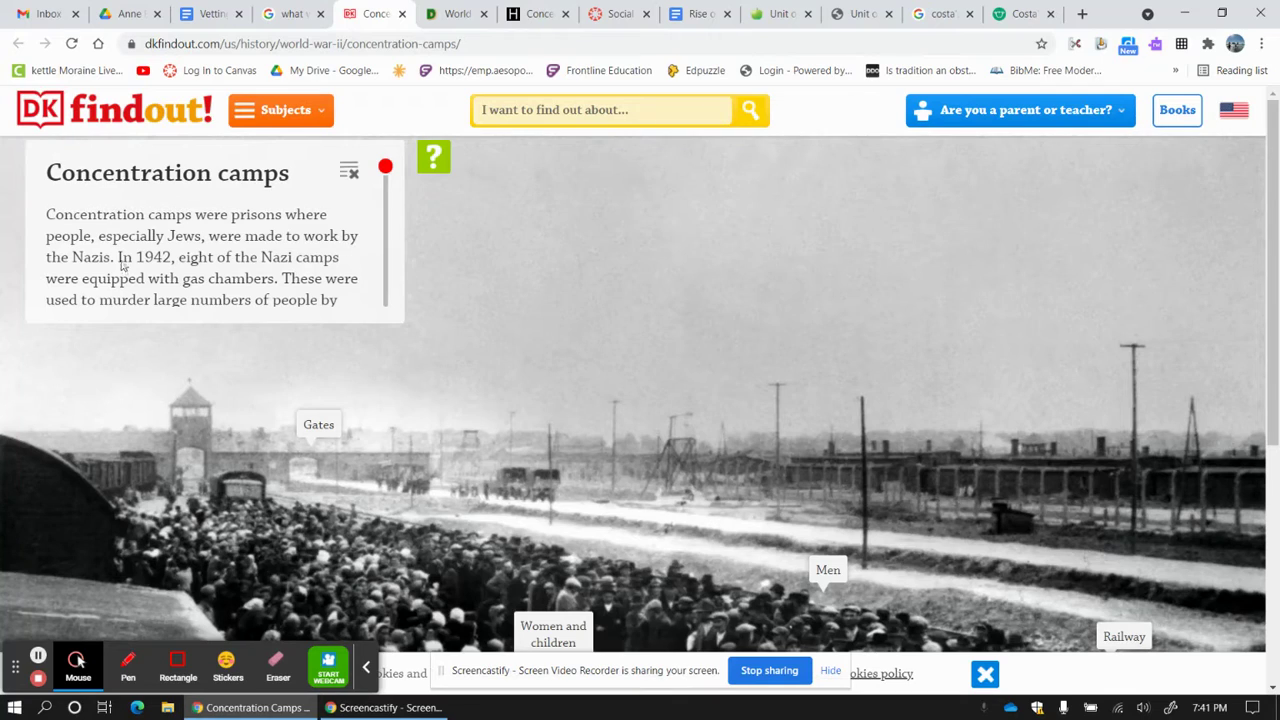
{"action": "left_click", "coordinate": [212, 16]}
{"action": "scroll", "coordinate": [560, 497], "scroll_direction": "down", "scroll_amount": 3}
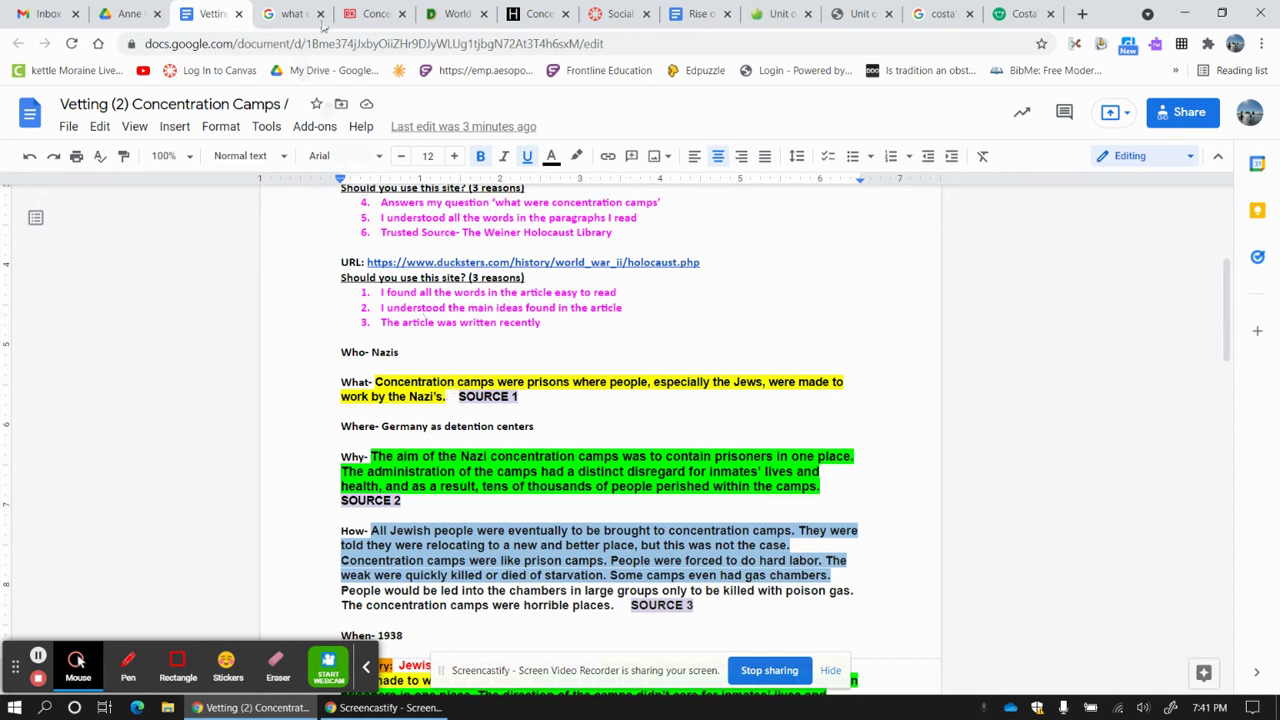
{"action": "left_click", "coordinate": [368, 16]}
{"action": "scroll", "coordinate": [287, 236], "scroll_direction": "down", "scroll_amount": 1}
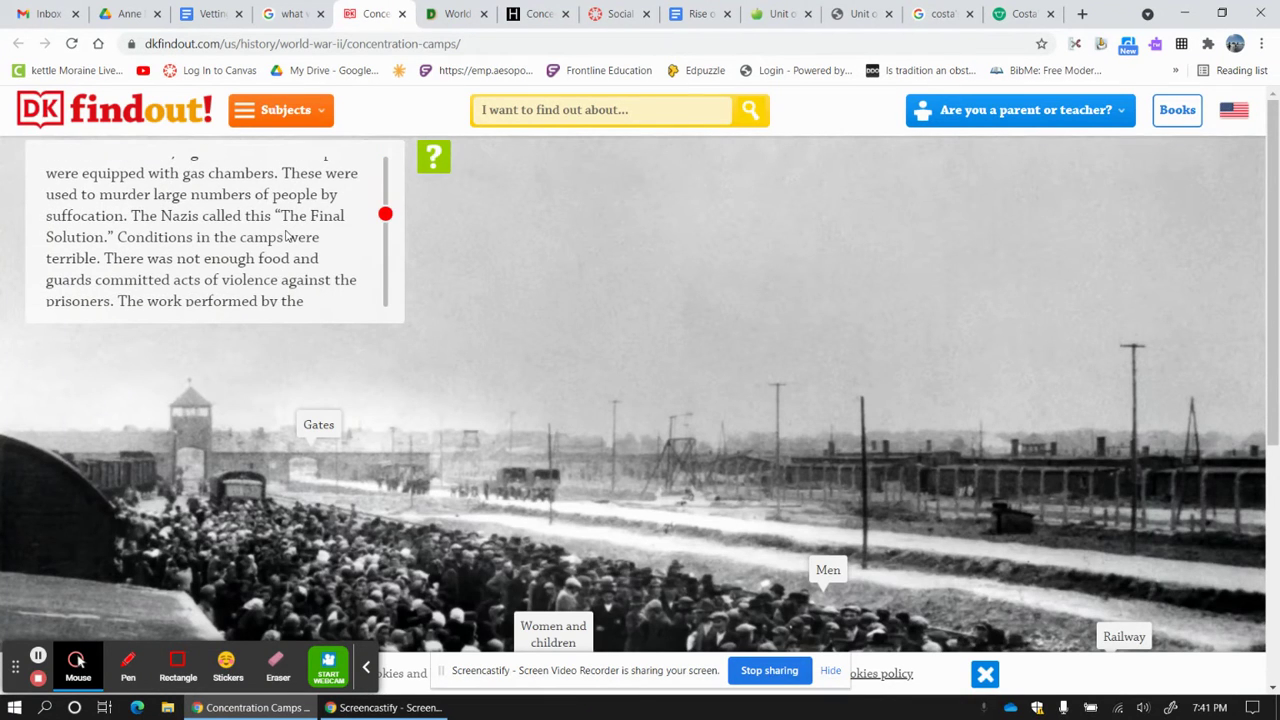
{"action": "scroll", "coordinate": [287, 236], "scroll_direction": "up", "scroll_amount": 2}
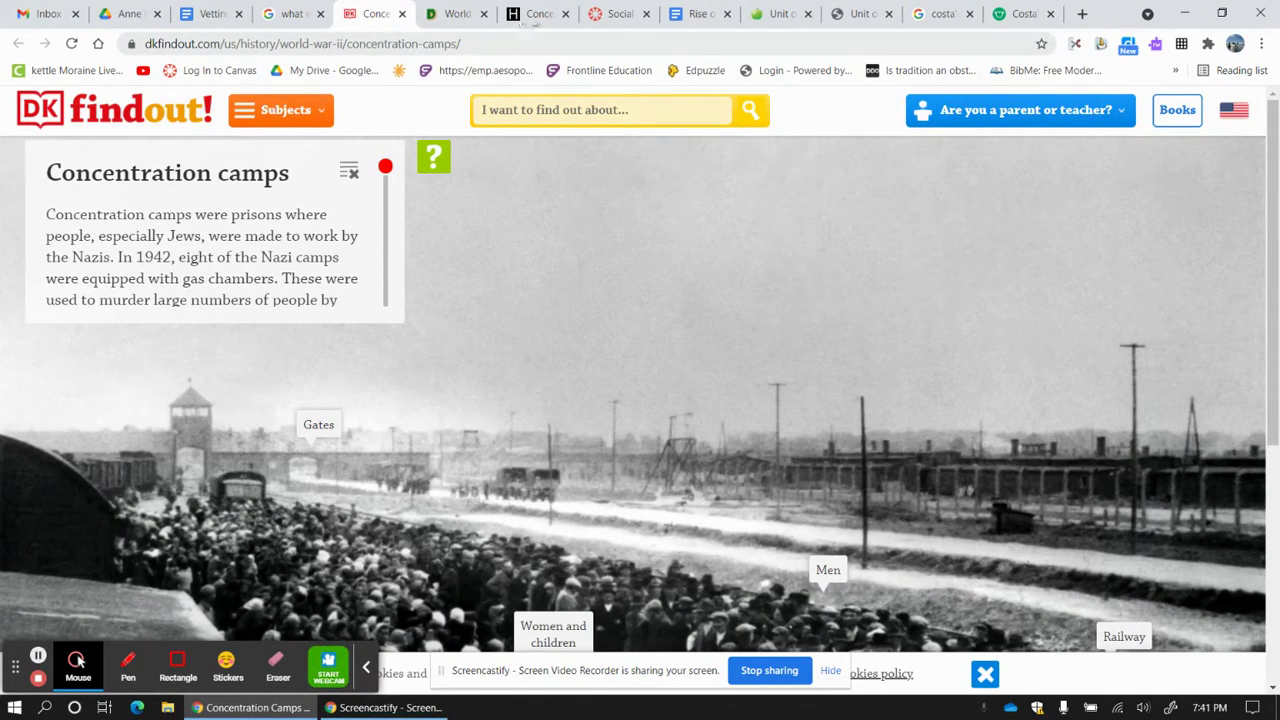
- Select the Holocaust Explained paragraph explaining the aim of the Nazi concentration camps
{"action": "left_click", "coordinate": [535, 14]}
{"action": "scroll", "coordinate": [510, 350], "scroll_direction": "down", "scroll_amount": 3}
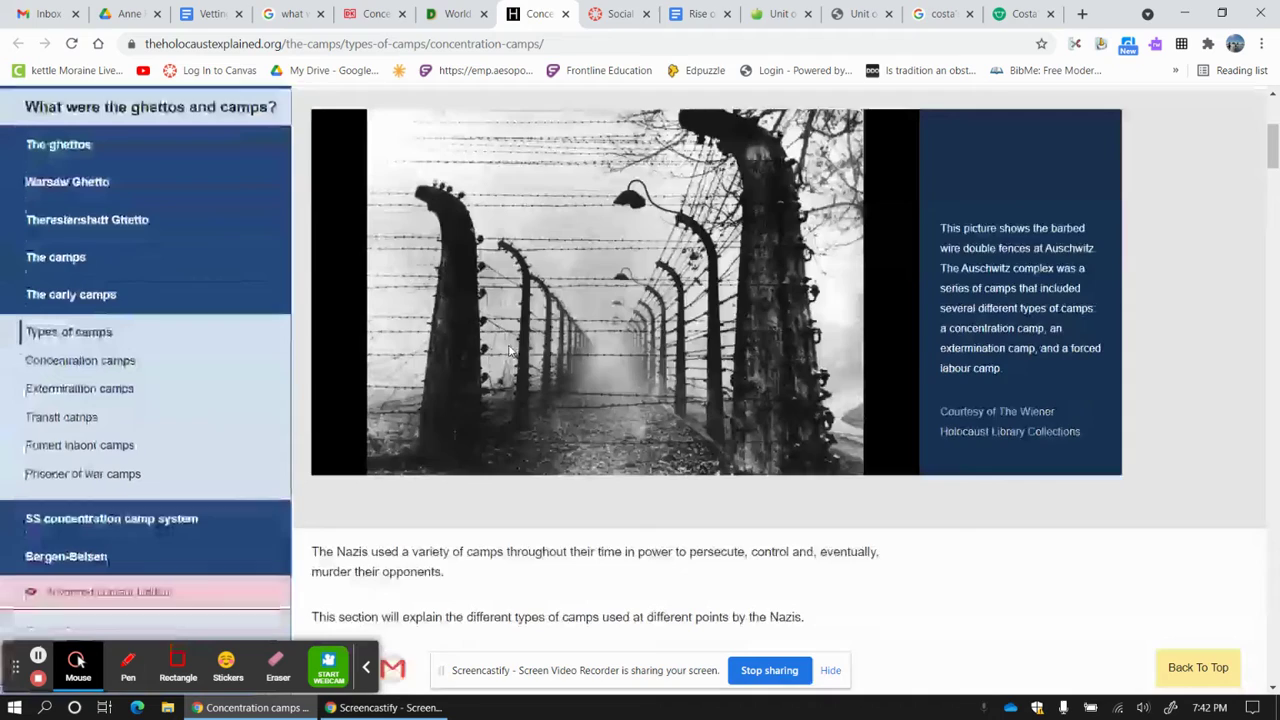
{"action": "scroll", "coordinate": [510, 350], "scroll_direction": "down", "scroll_amount": 5}
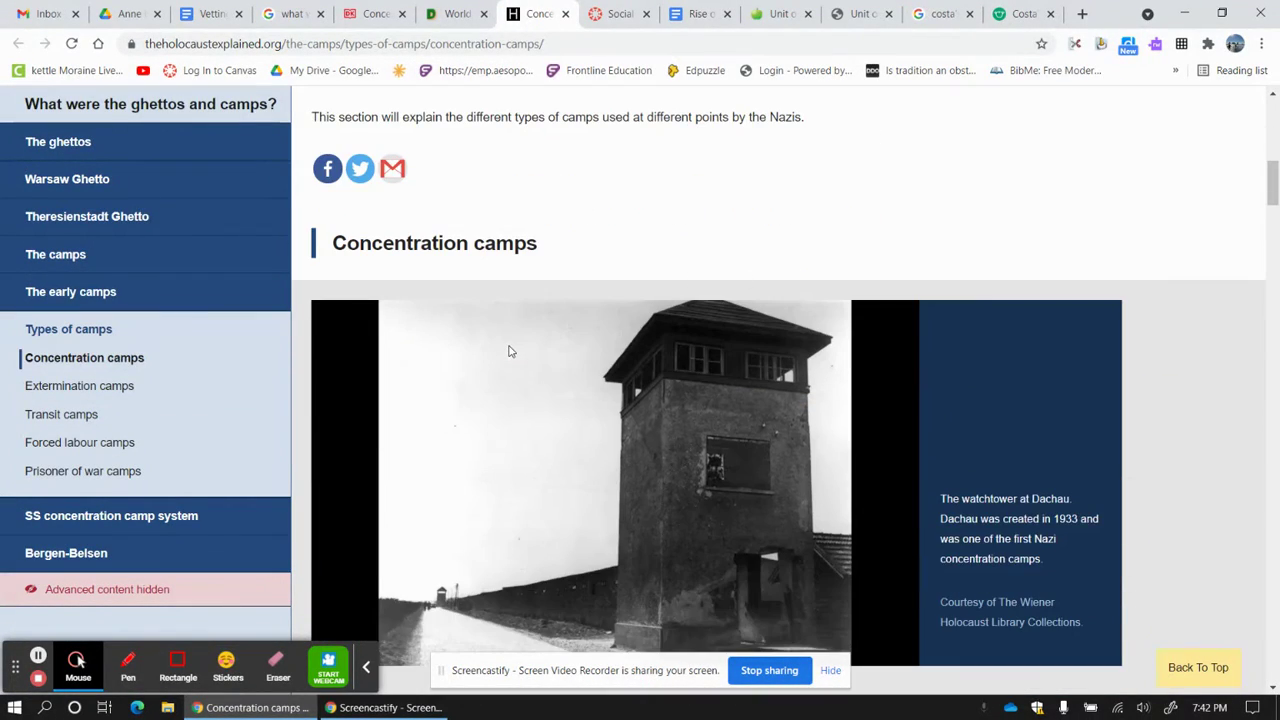
{"action": "scroll", "coordinate": [508, 351], "scroll_direction": "down", "scroll_amount": 4}
{"action": "scroll", "coordinate": [510, 350], "scroll_direction": "down", "scroll_amount": 1}
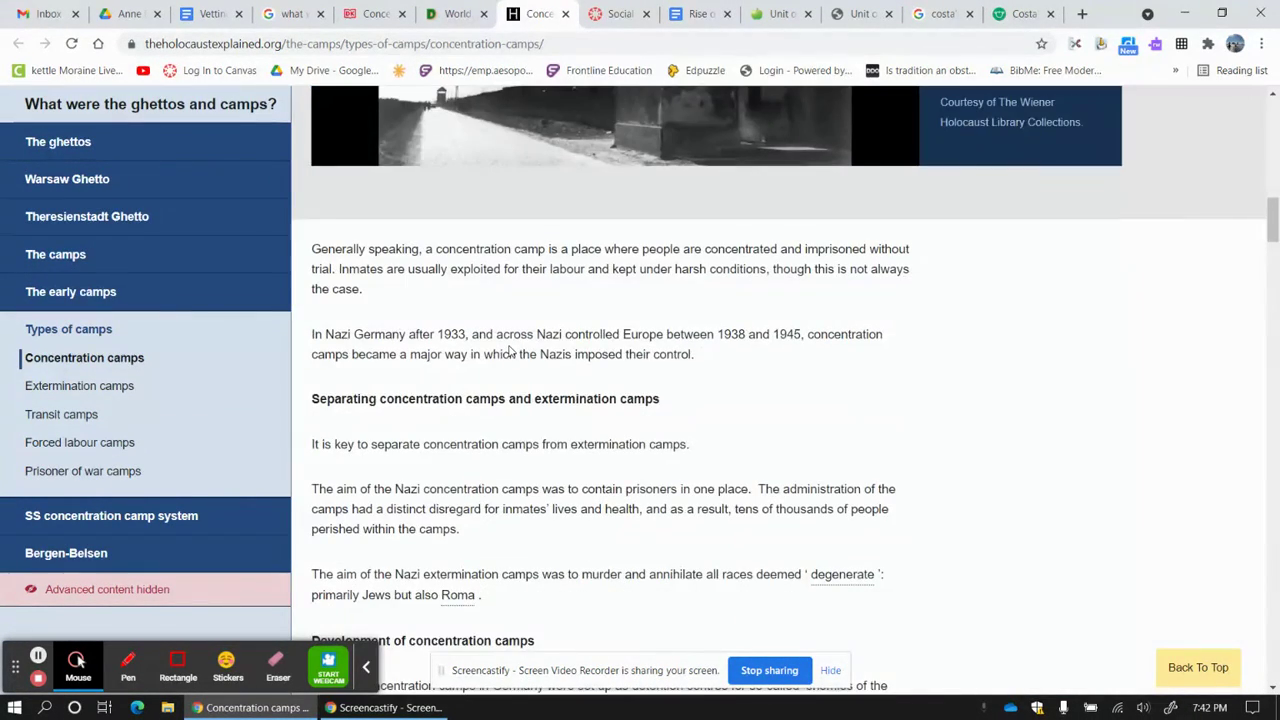
{"action": "scroll", "coordinate": [510, 352], "scroll_direction": "down", "scroll_amount": 2}
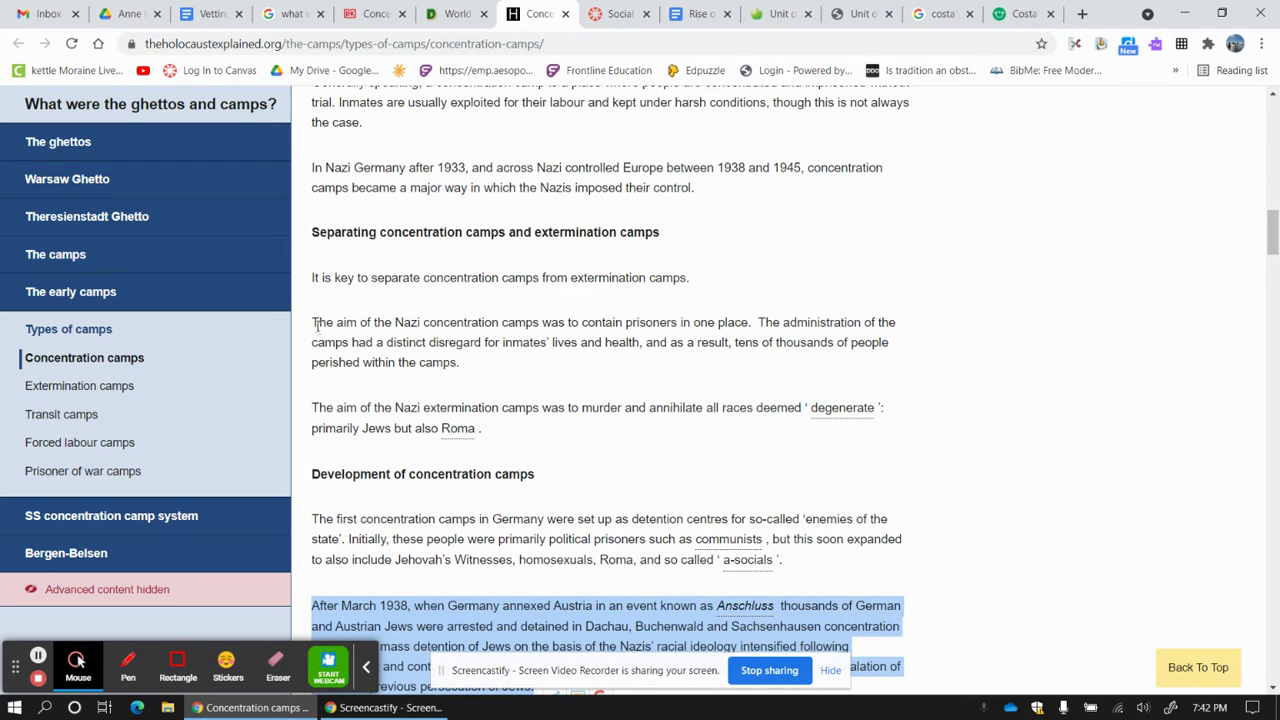
{"action": "left_click_drag", "start_coordinate": [312, 322], "coordinate": [467, 368]}
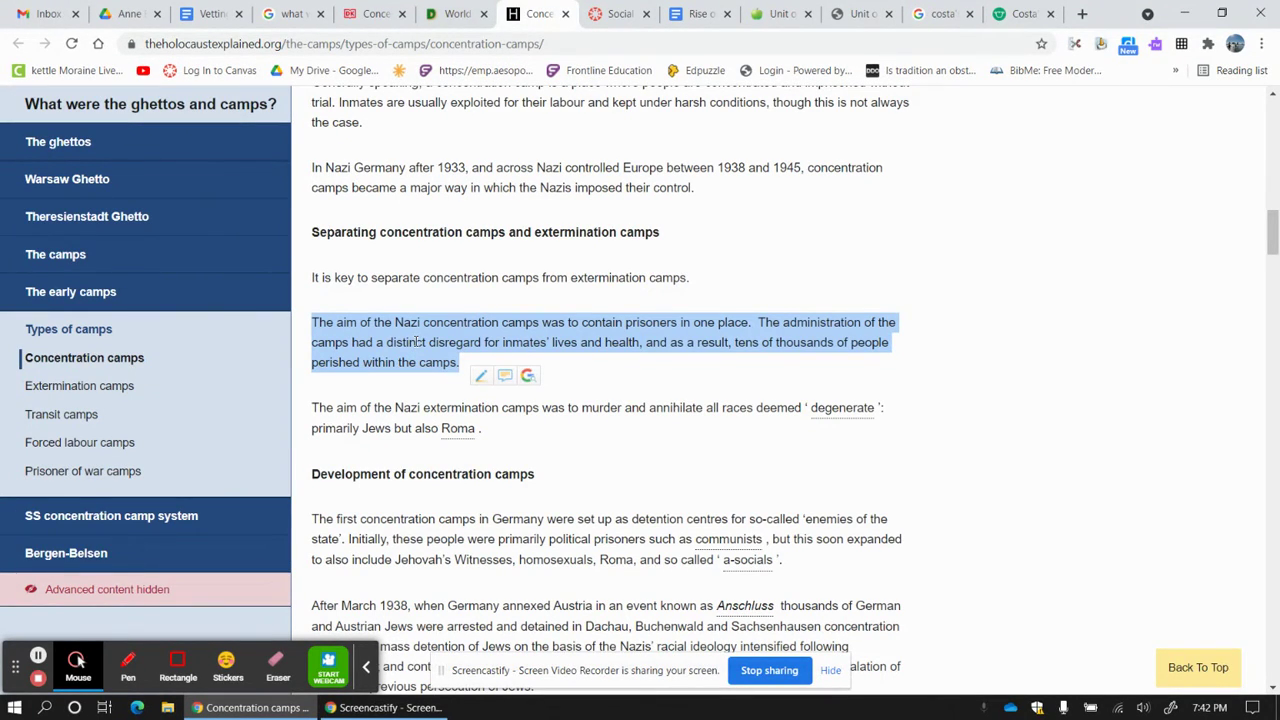
{"action": "left_click", "coordinate": [218, 15]}
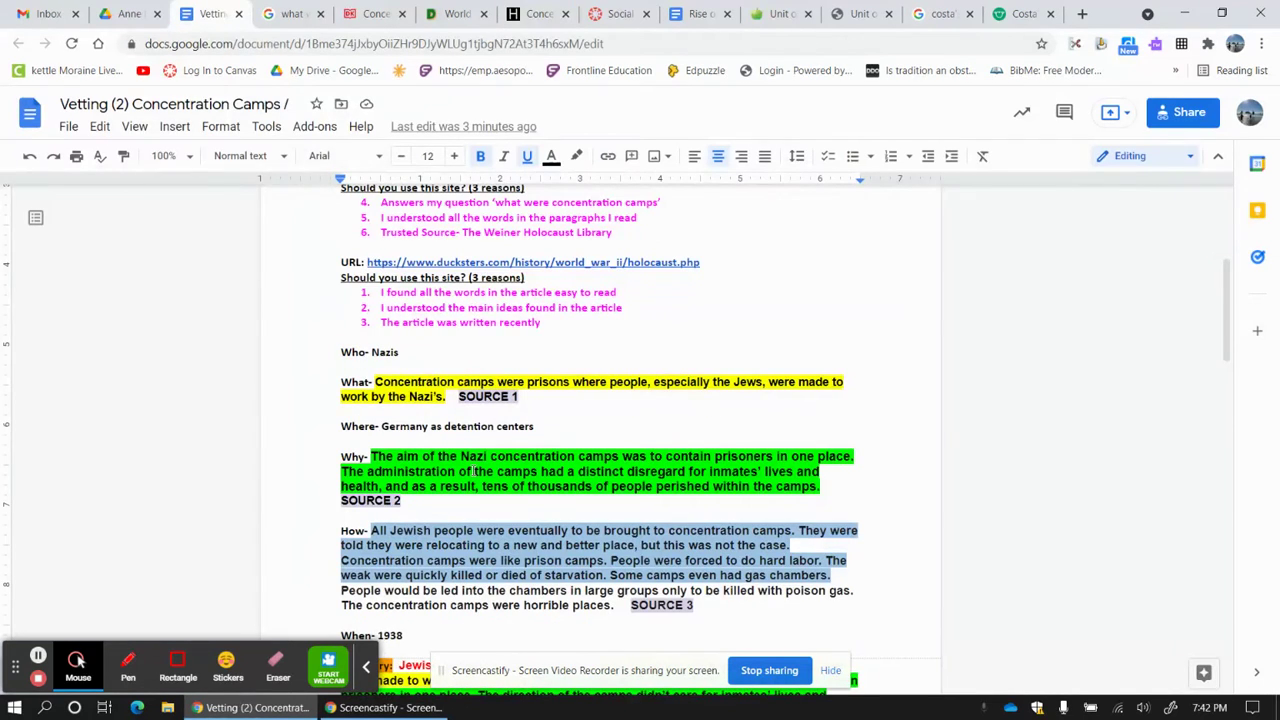
{"action": "scroll", "coordinate": [473, 471], "scroll_direction": "down", "scroll_amount": 1}
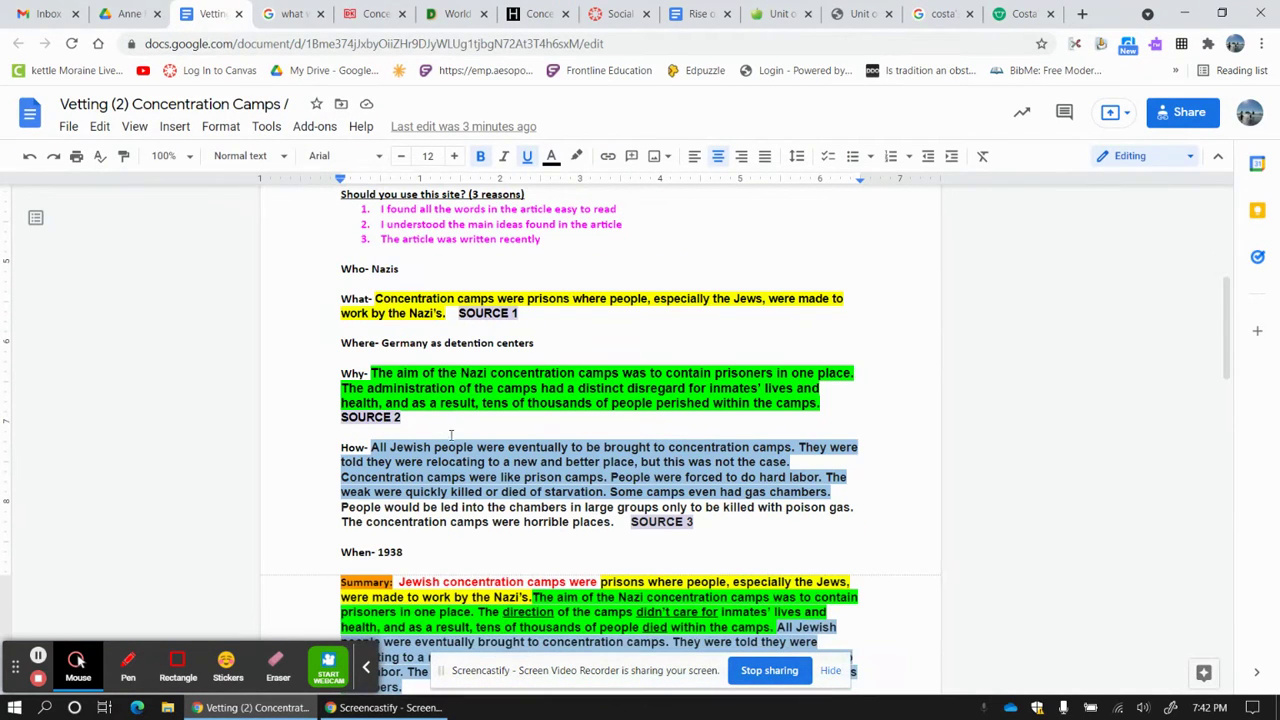
{"action": "left_click", "coordinate": [371, 373]}
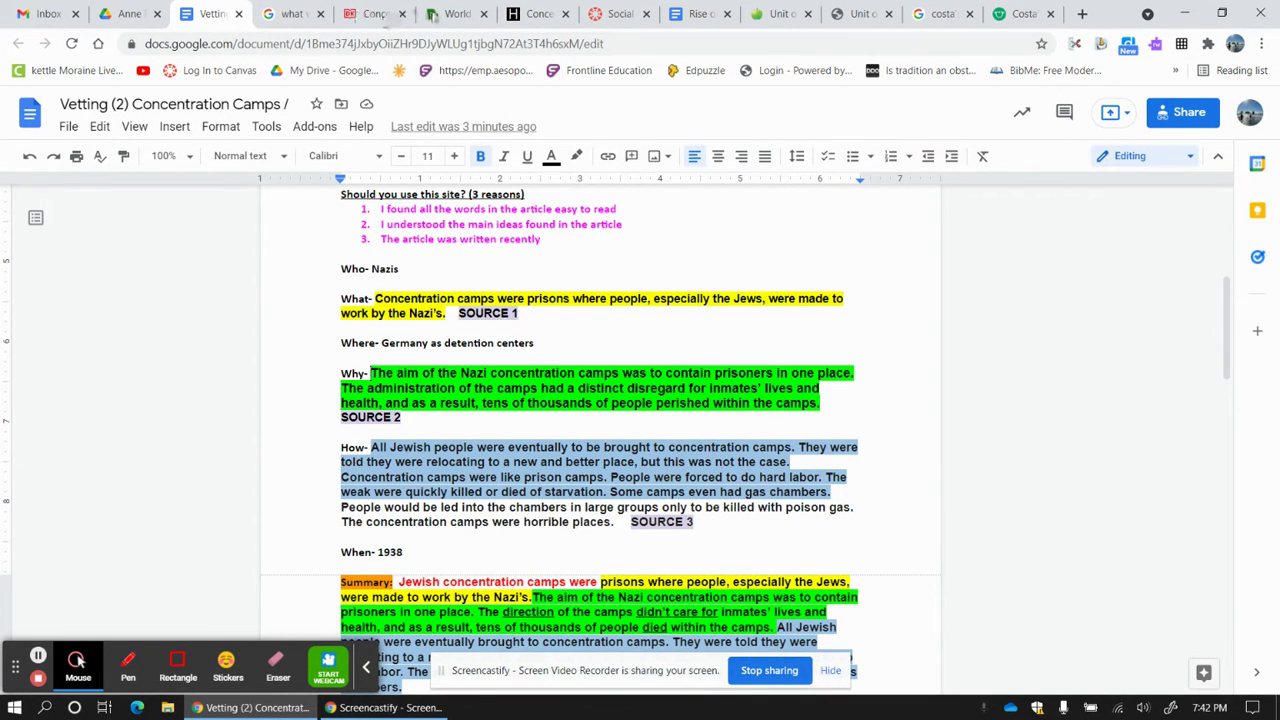
{"action": "left_click", "coordinate": [537, 14]}
{"action": "scroll", "coordinate": [490, 412], "scroll_direction": "down", "scroll_amount": 2}
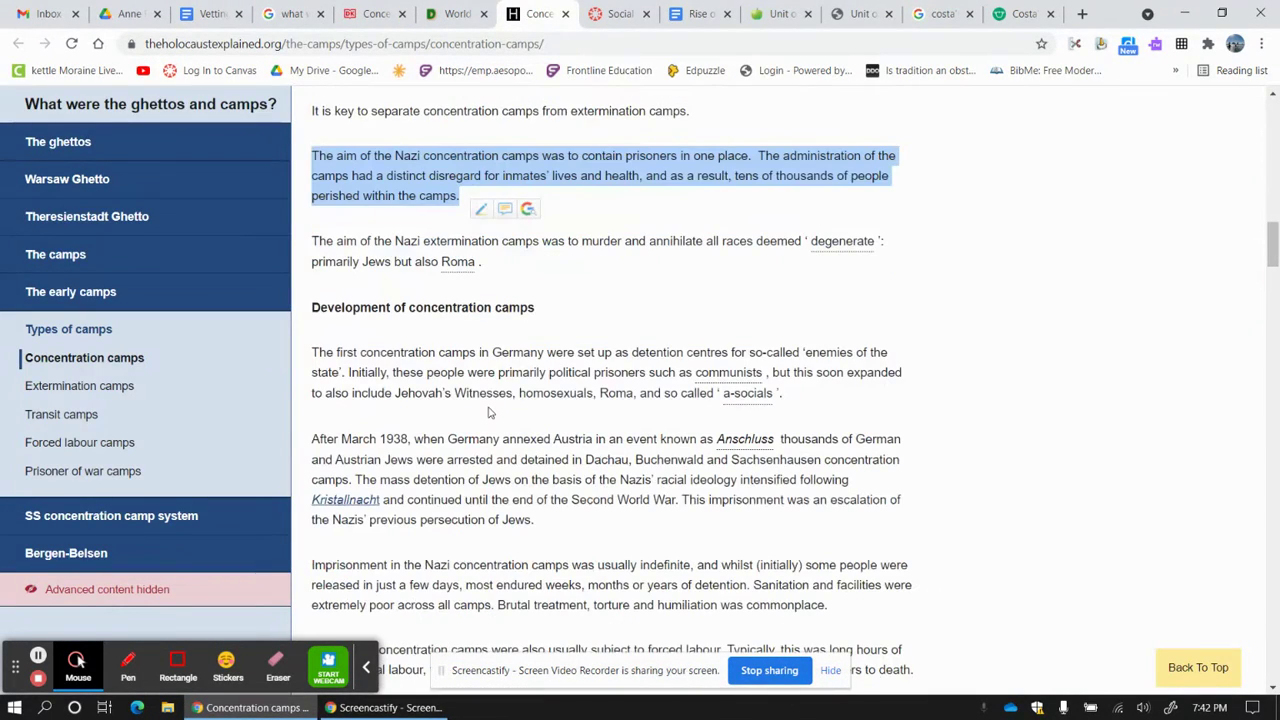
{"action": "scroll", "coordinate": [490, 412], "scroll_direction": "down", "scroll_amount": 2}
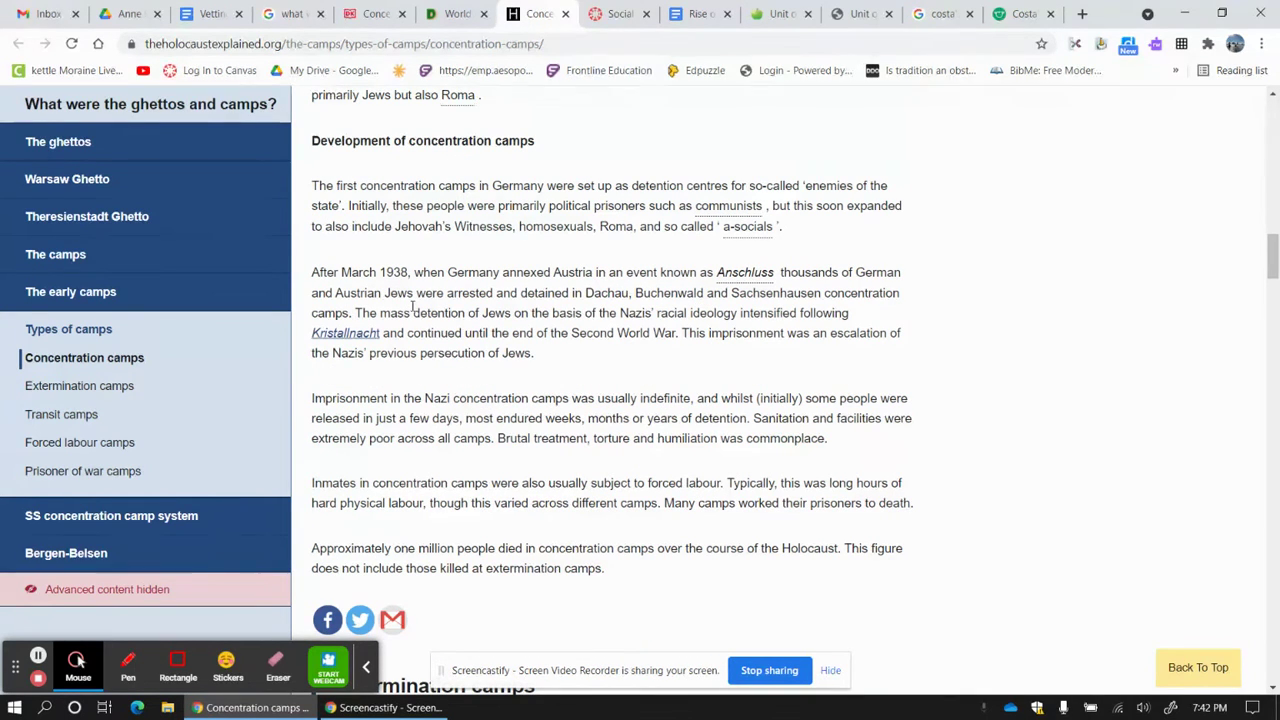
{"action": "left_click", "coordinate": [455, 14]}
{"action": "scroll", "coordinate": [321, 369], "scroll_direction": "up", "scroll_amount": 3}
{"action": "scroll", "coordinate": [321, 369], "scroll_direction": "up", "scroll_amount": 4}
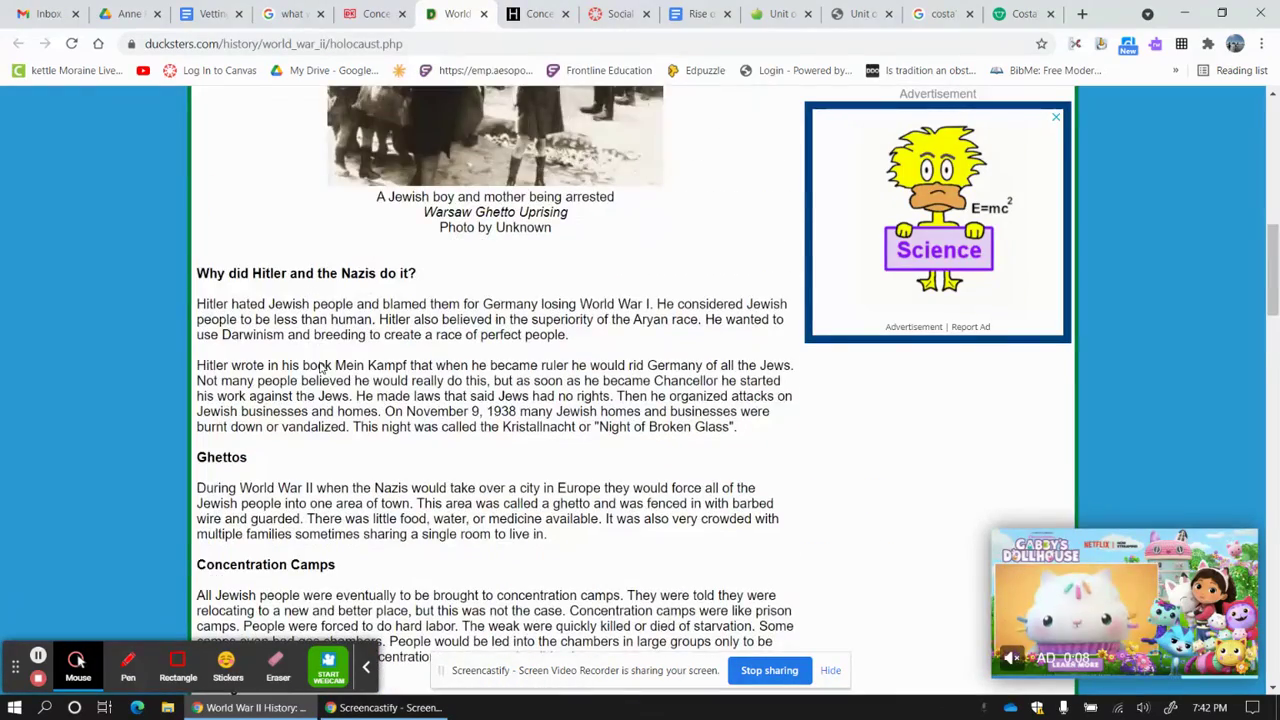
{"action": "left_click", "coordinate": [240, 12]}
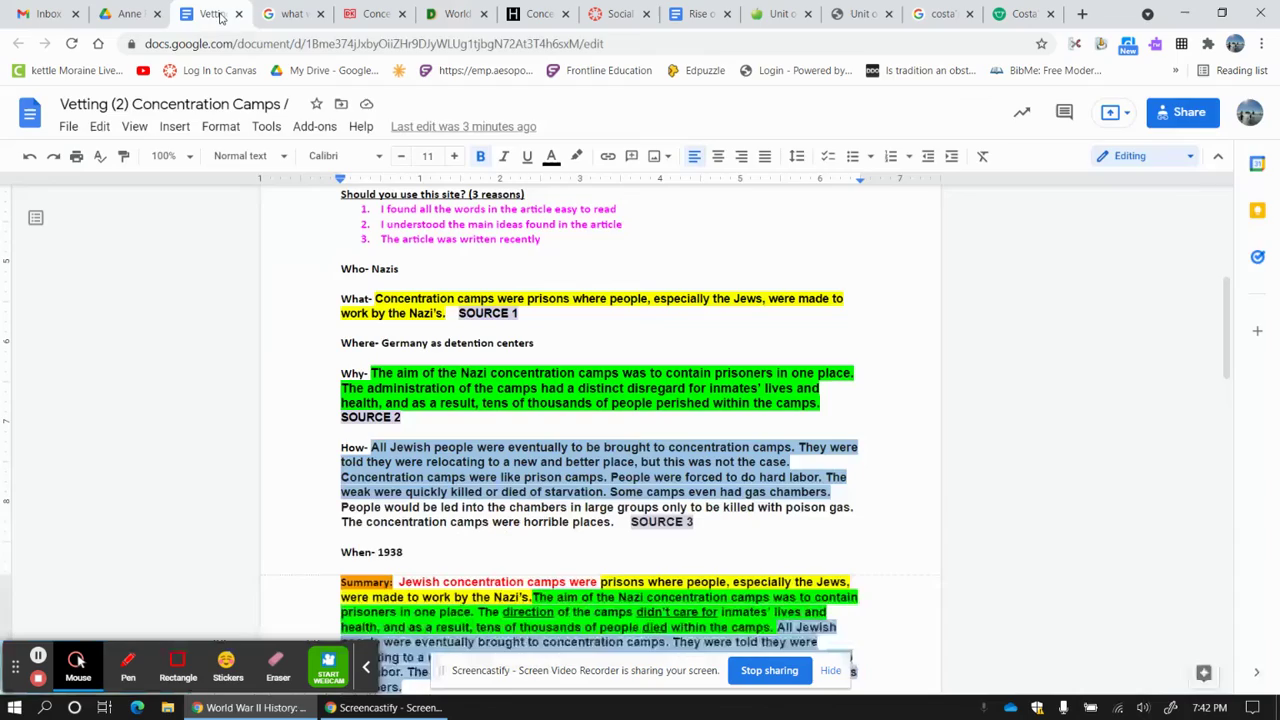
{"action": "scroll", "coordinate": [508, 383], "scroll_direction": "up", "scroll_amount": 2}
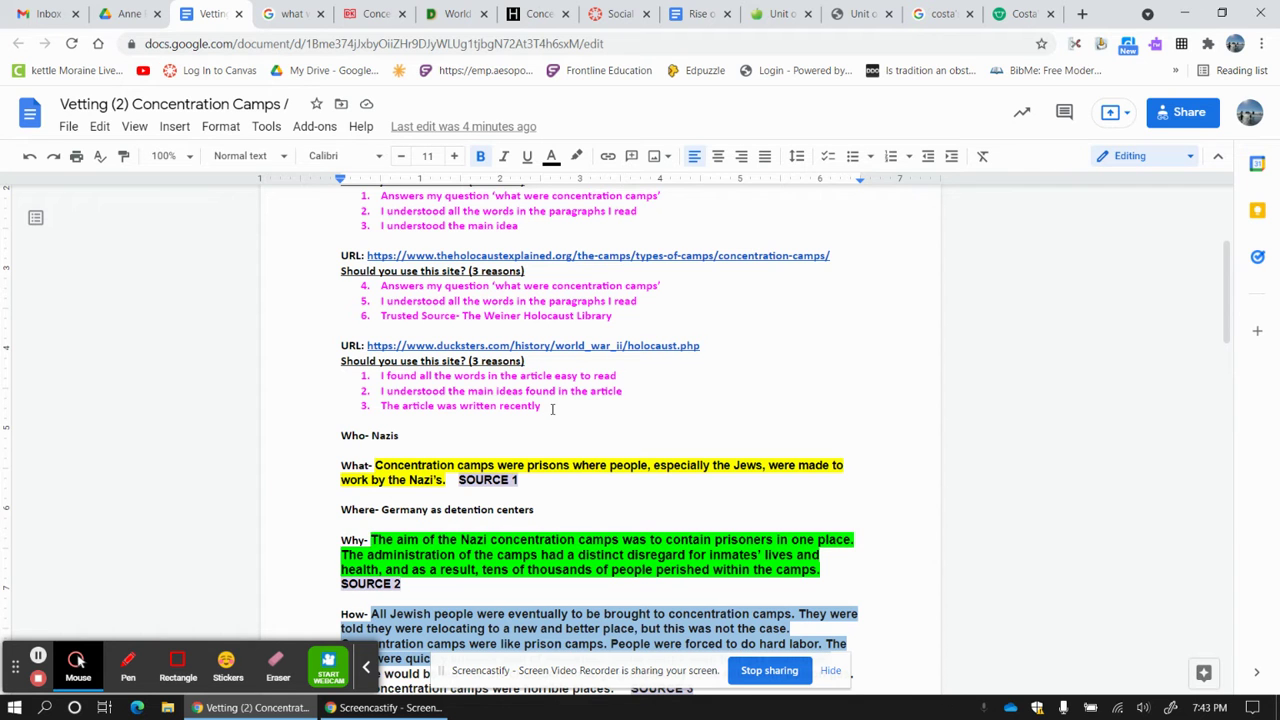
{"action": "scroll", "coordinate": [552, 409], "scroll_direction": "down", "scroll_amount": 3}
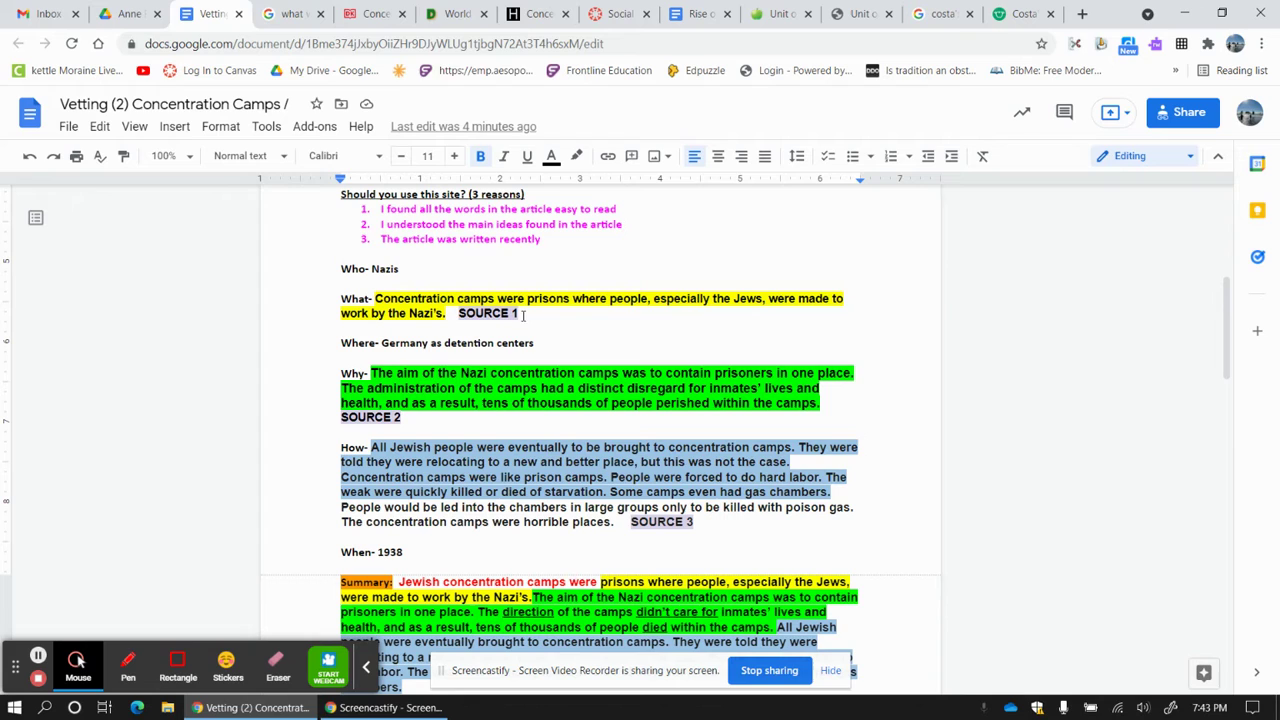
- Highlight the Ducksters Concentration Camps paragraph, then go back to the vetting worksheet
{"action": "left_click", "coordinate": [455, 14]}
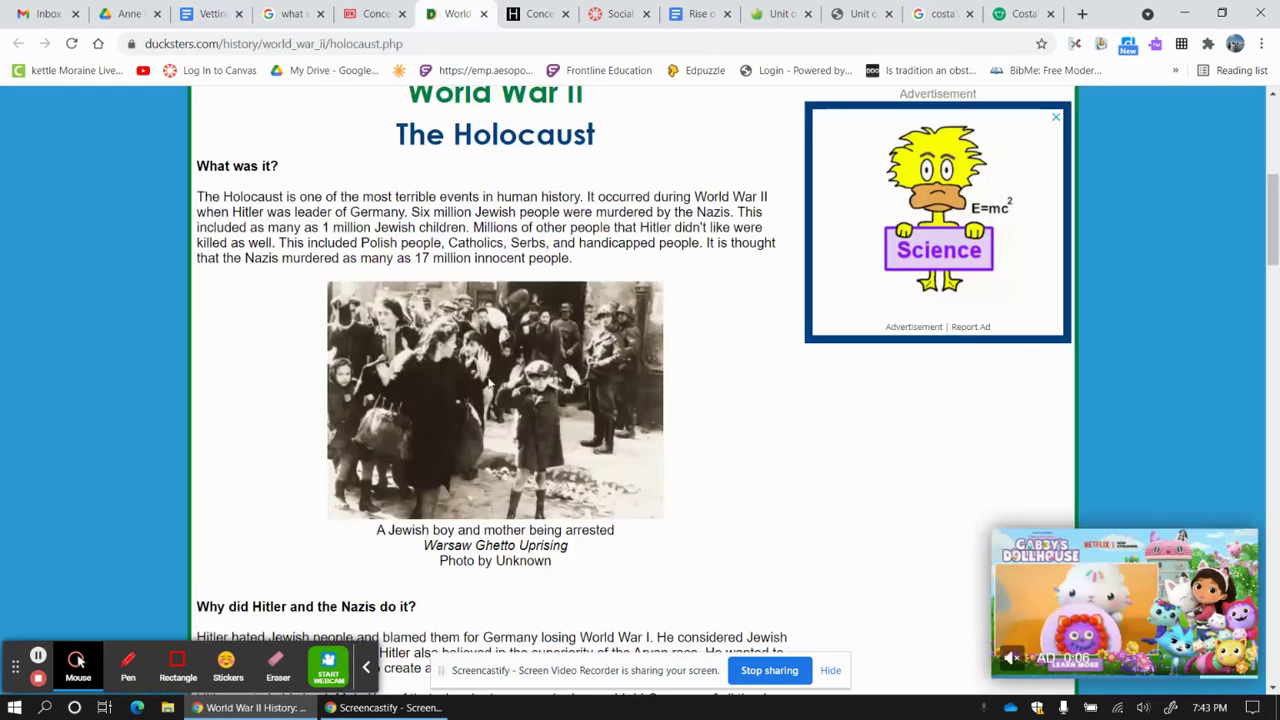
{"action": "scroll", "coordinate": [416, 370], "scroll_direction": "down", "scroll_amount": 4}
{"action": "scroll", "coordinate": [418, 377], "scroll_direction": "down", "scroll_amount": 5}
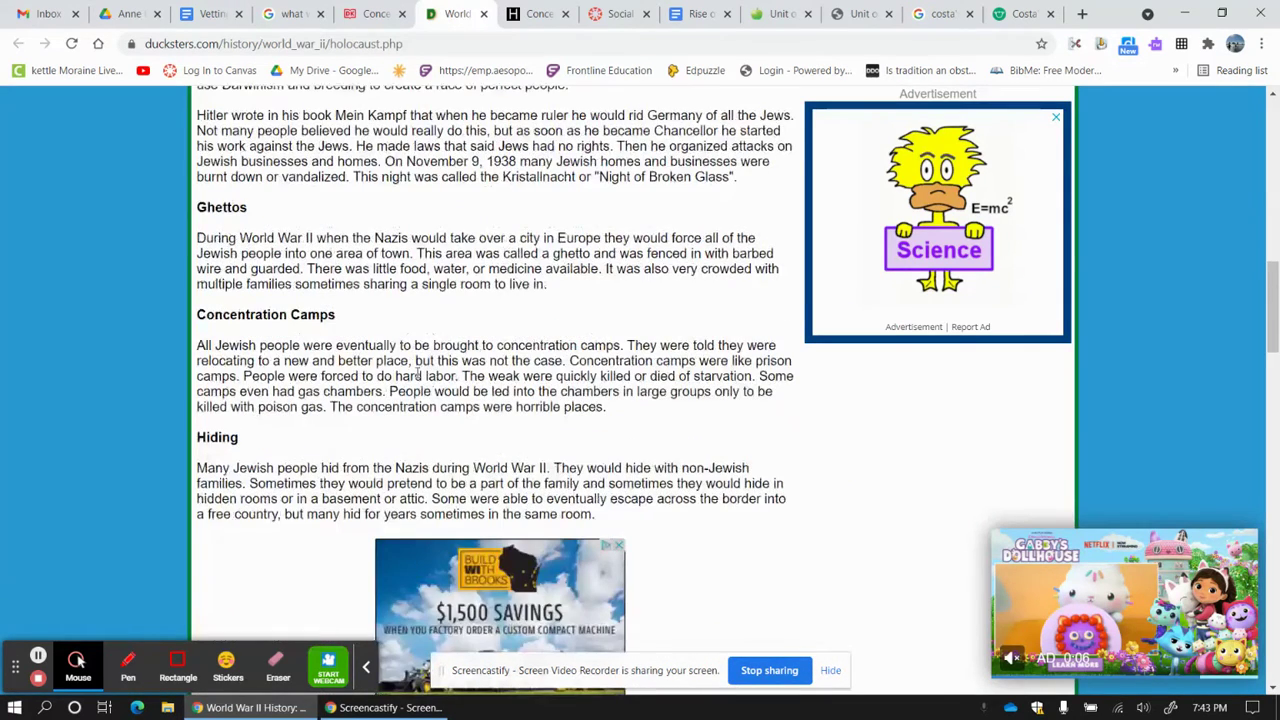
{"action": "mouse_move", "coordinate": [198, 345]}
{"action": "left_mouse_down"}
{"action": "mouse_move", "coordinate": [565, 392]}
{"action": "mouse_move", "coordinate": [620, 415]}
{"action": "left_mouse_up"}
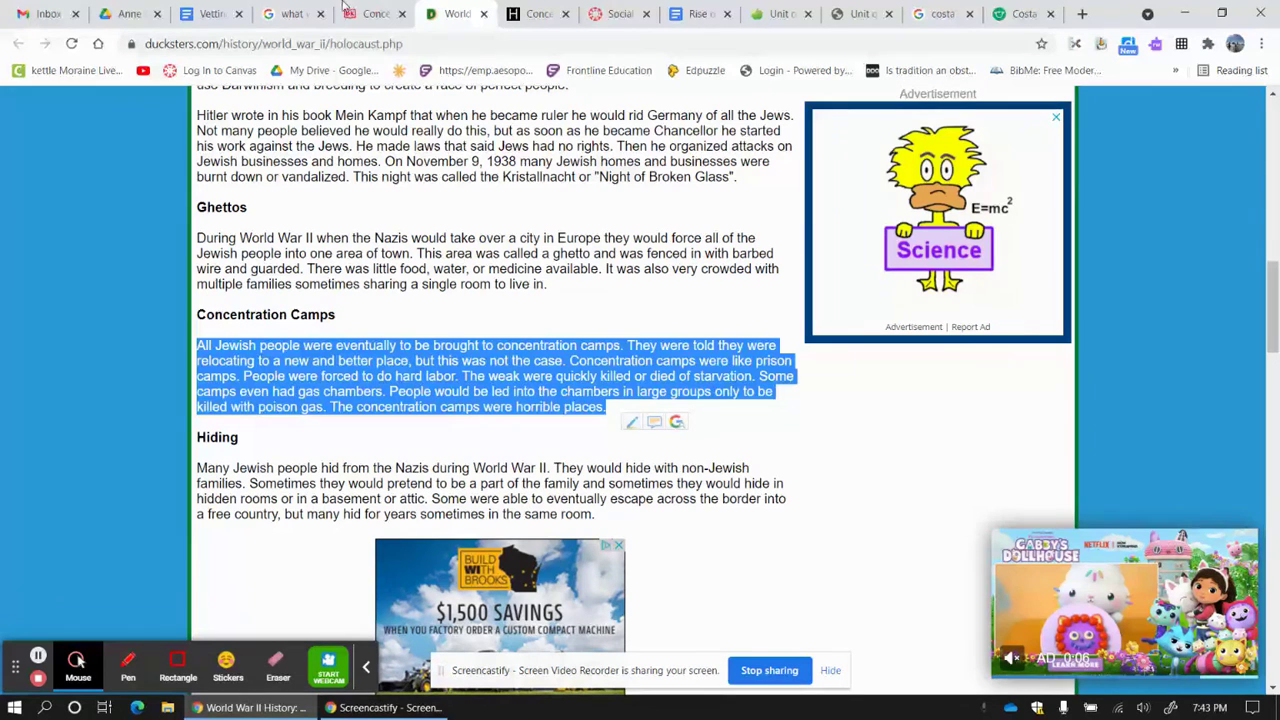
{"action": "left_click", "coordinate": [213, 16]}
{"action": "scroll", "coordinate": [523, 477], "scroll_direction": "down", "scroll_amount": 1}
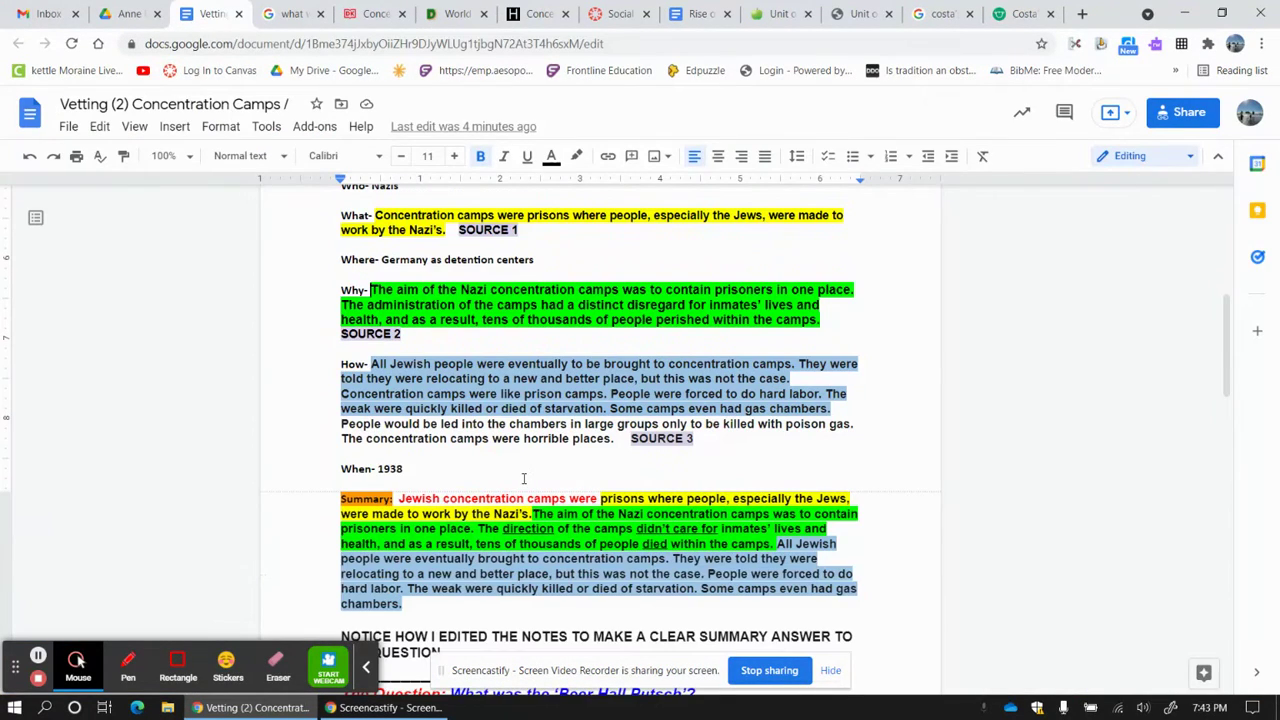
{"action": "scroll", "coordinate": [583, 400], "scroll_direction": "up", "scroll_amount": 1}
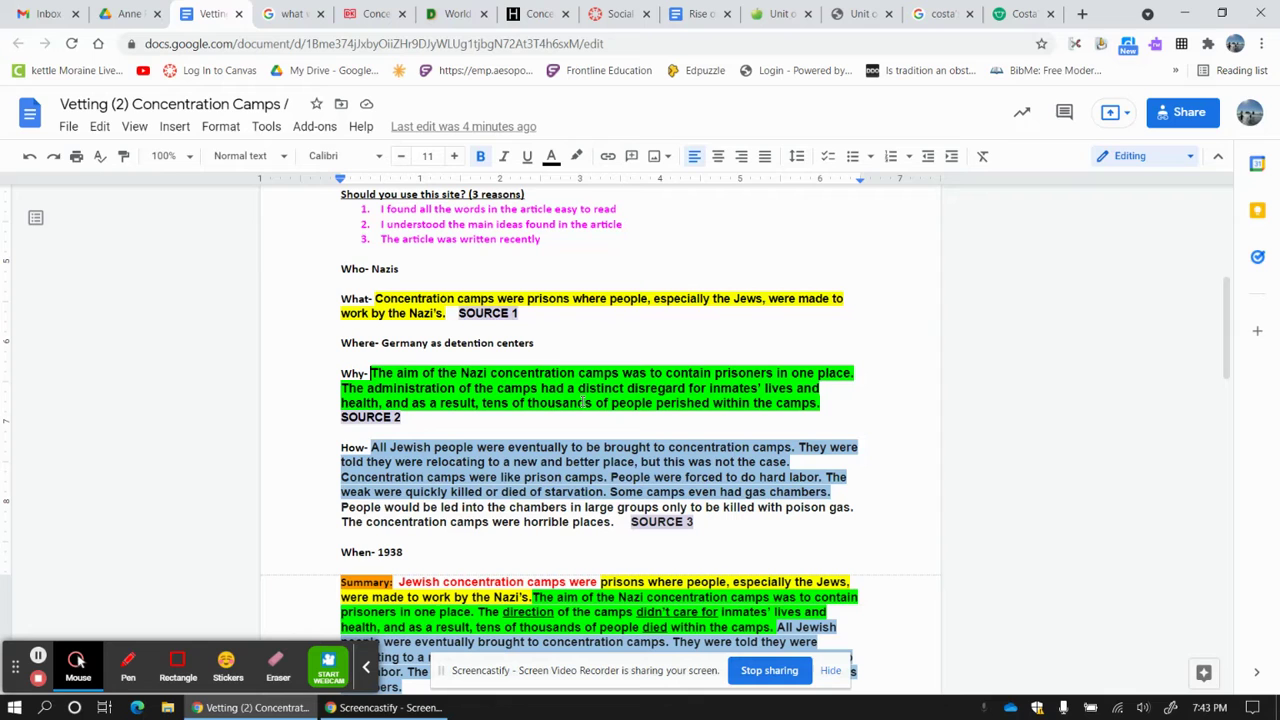
{"action": "scroll", "coordinate": [583, 400], "scroll_direction": "up", "scroll_amount": 3}
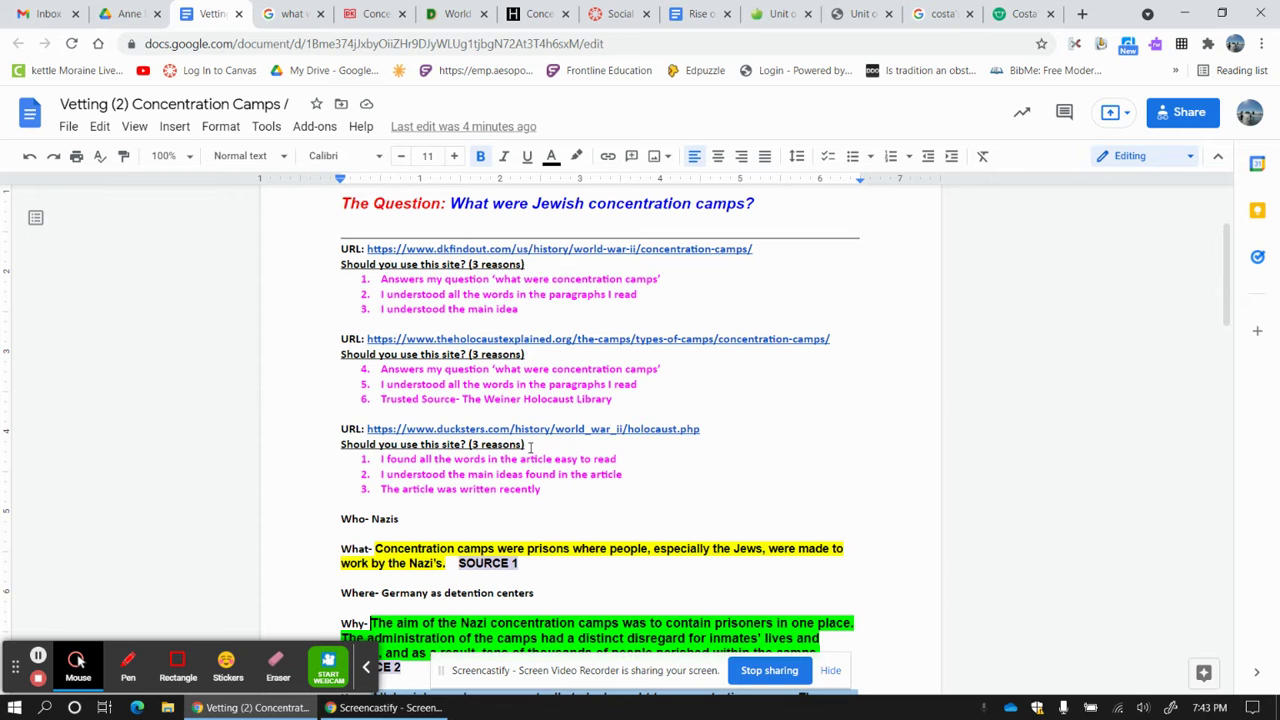
{"action": "scroll", "coordinate": [550, 480], "scroll_direction": "down", "scroll_amount": 4}
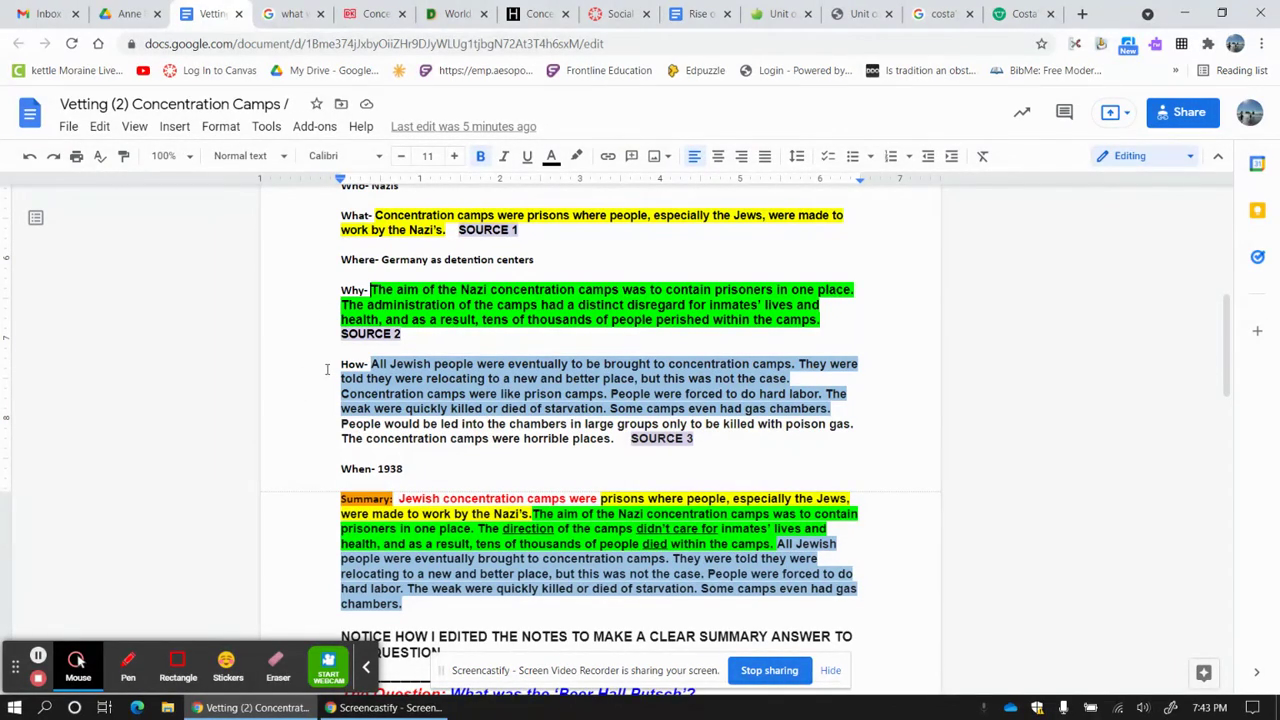
{"action": "scroll", "coordinate": [326, 369], "scroll_direction": "up", "scroll_amount": 5}
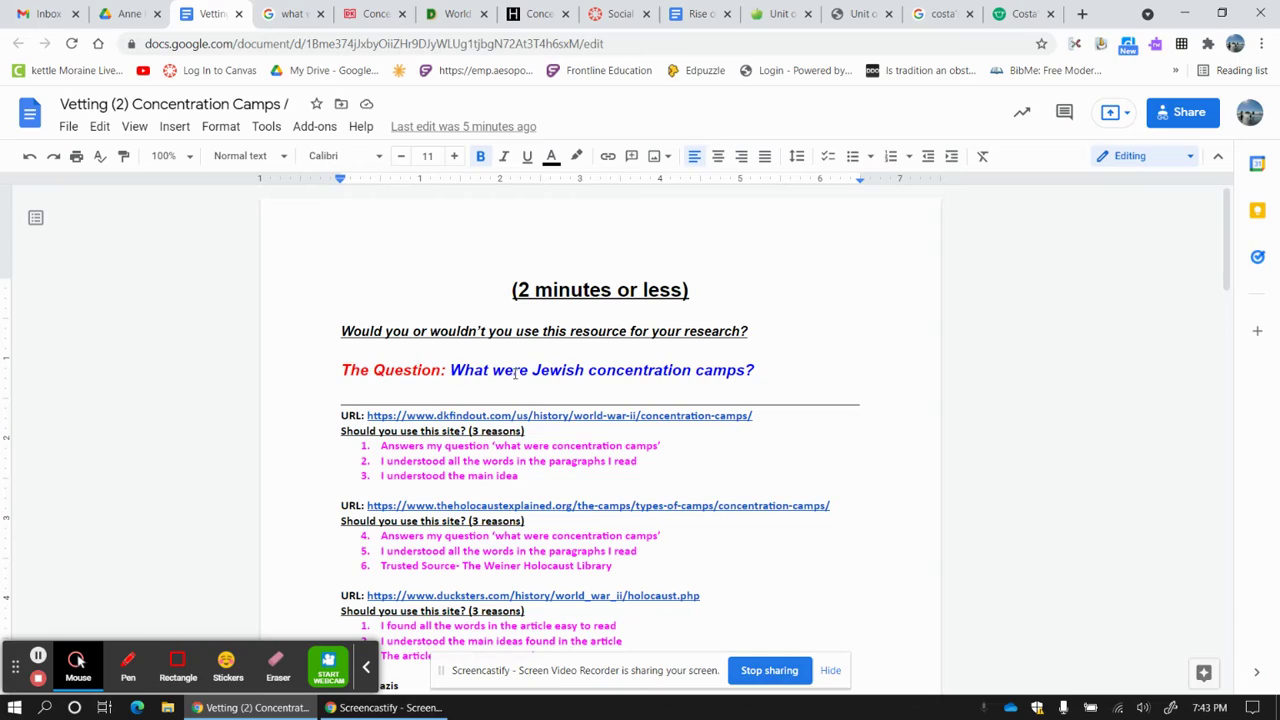
{"action": "scroll", "coordinate": [754, 362], "scroll_direction": "down", "scroll_amount": 5}
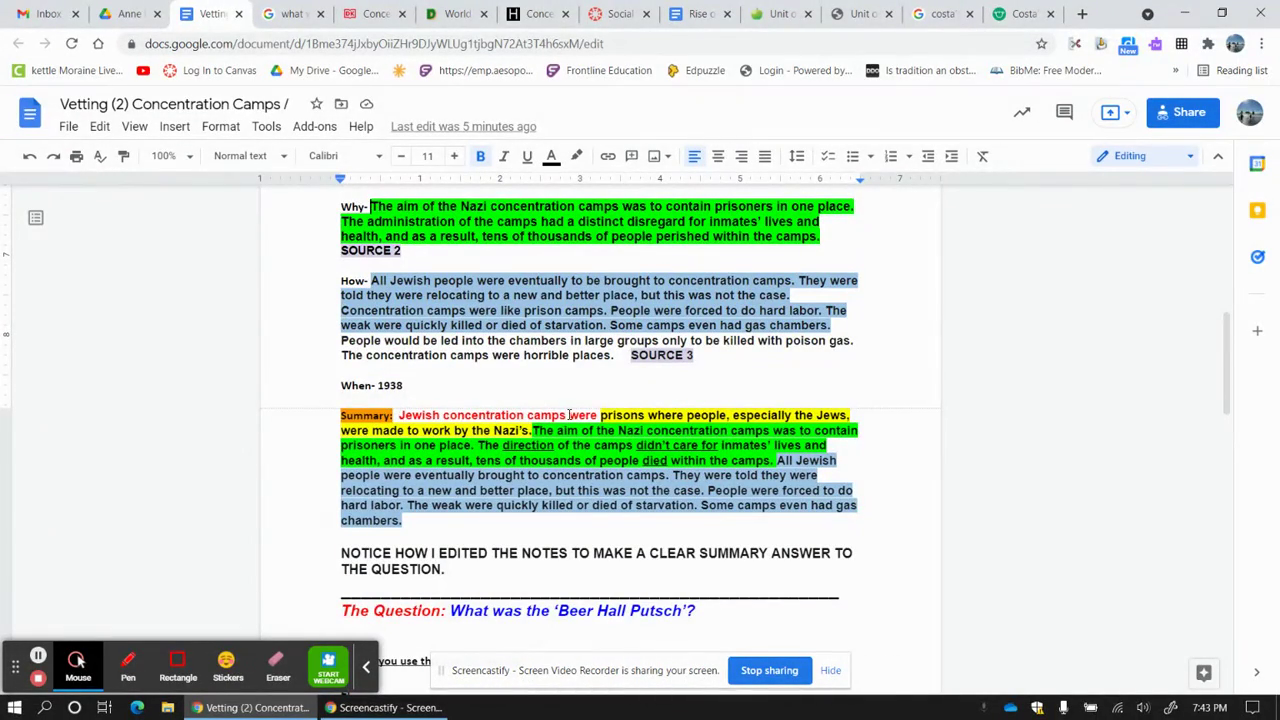
{"action": "scroll", "coordinate": [598, 415], "scroll_direction": "up", "scroll_amount": 3}
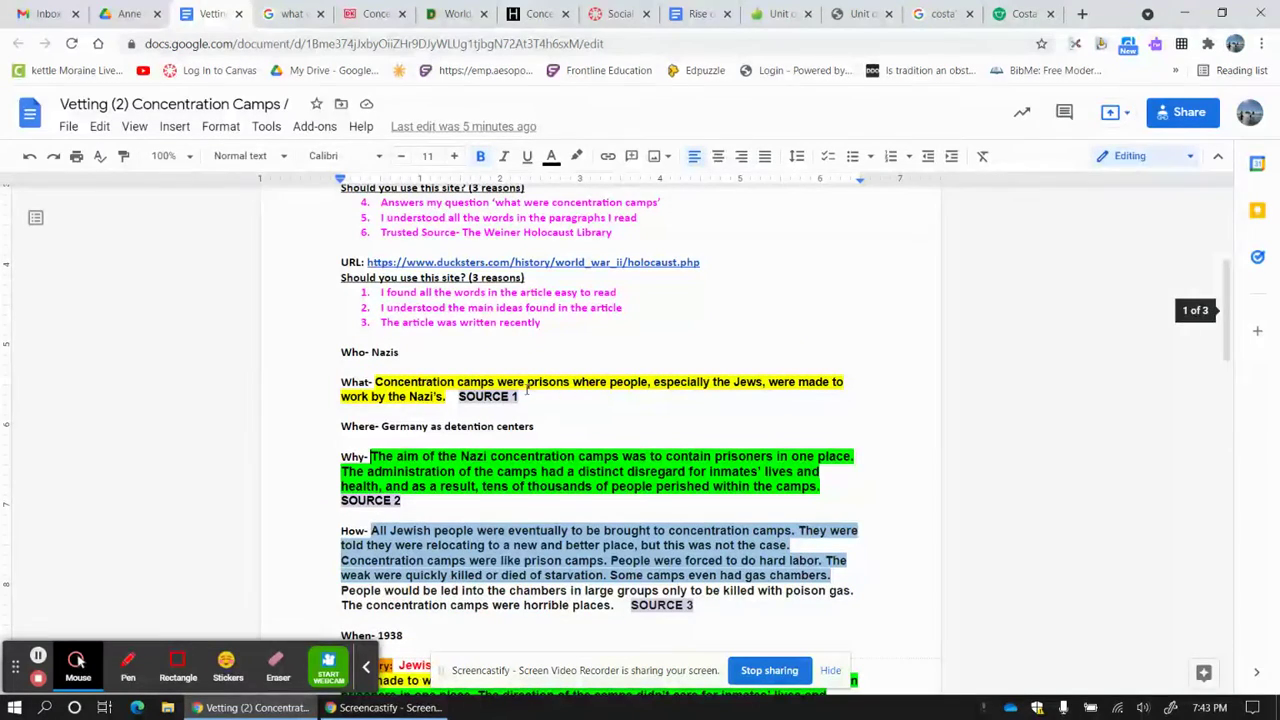
{"action": "left_click_drag", "start_coordinate": [498, 381], "coordinate": [387, 377]}
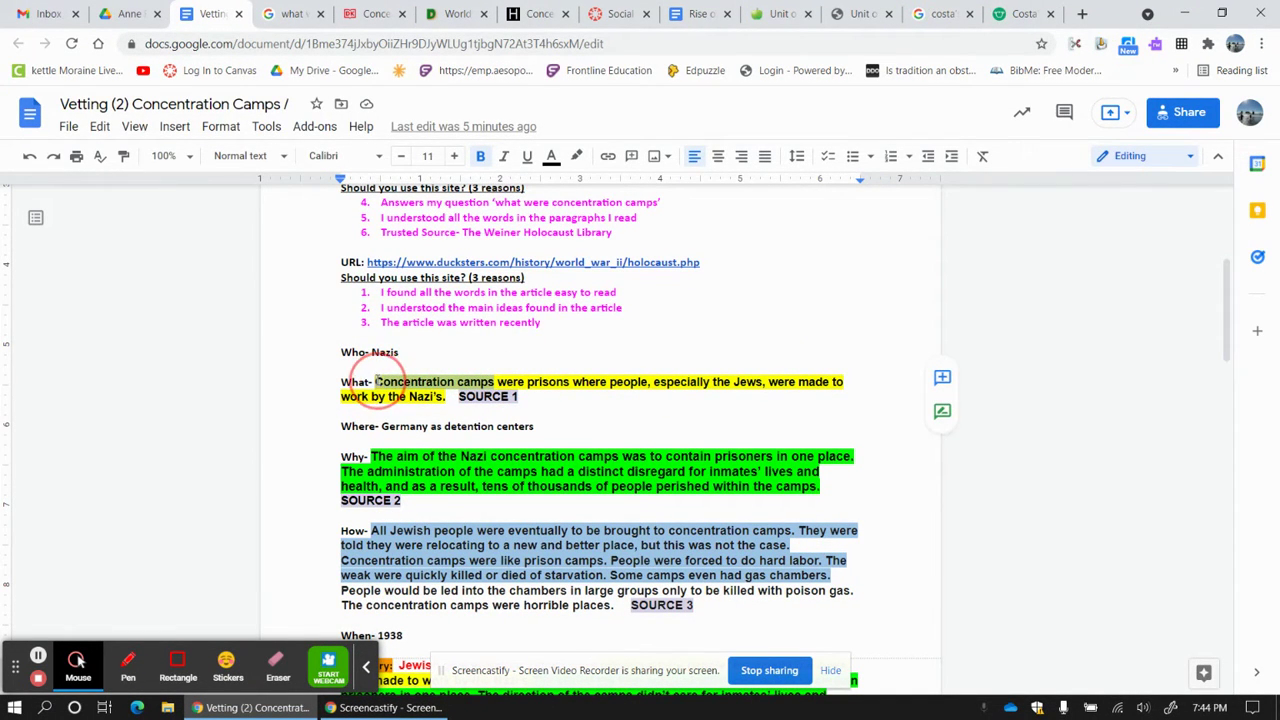
{"action": "scroll", "coordinate": [555, 420], "scroll_direction": "down", "scroll_amount": 1}
{"action": "scroll", "coordinate": [555, 420], "scroll_direction": "down", "scroll_amount": 2}
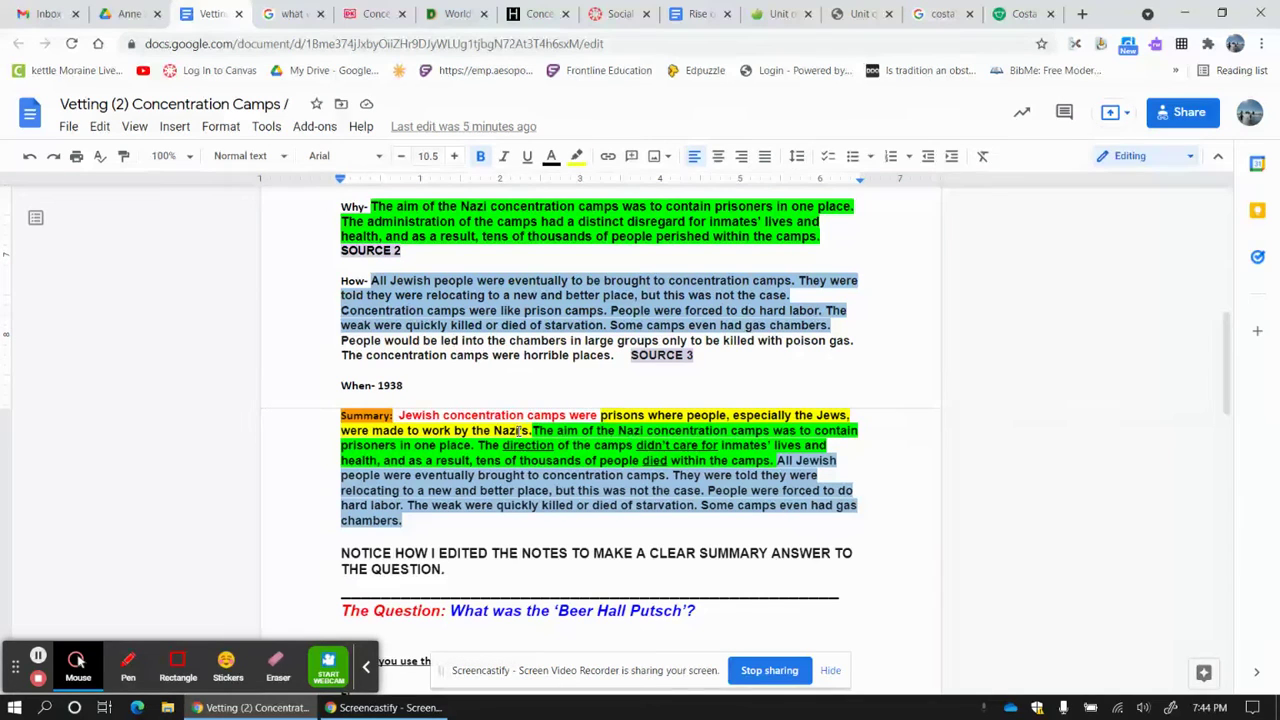
{"action": "scroll", "coordinate": [519, 430], "scroll_direction": "up", "scroll_amount": 1}
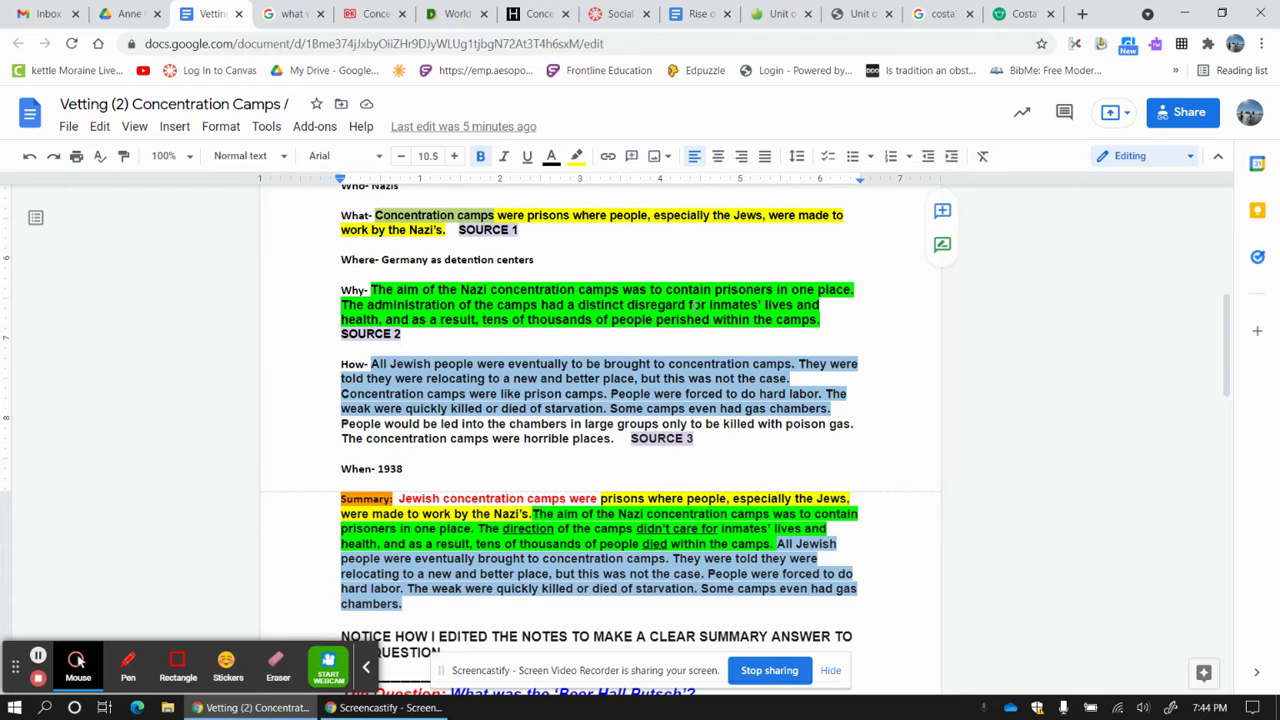
{"action": "scroll", "coordinate": [690, 323], "scroll_direction": "down", "scroll_amount": 1}
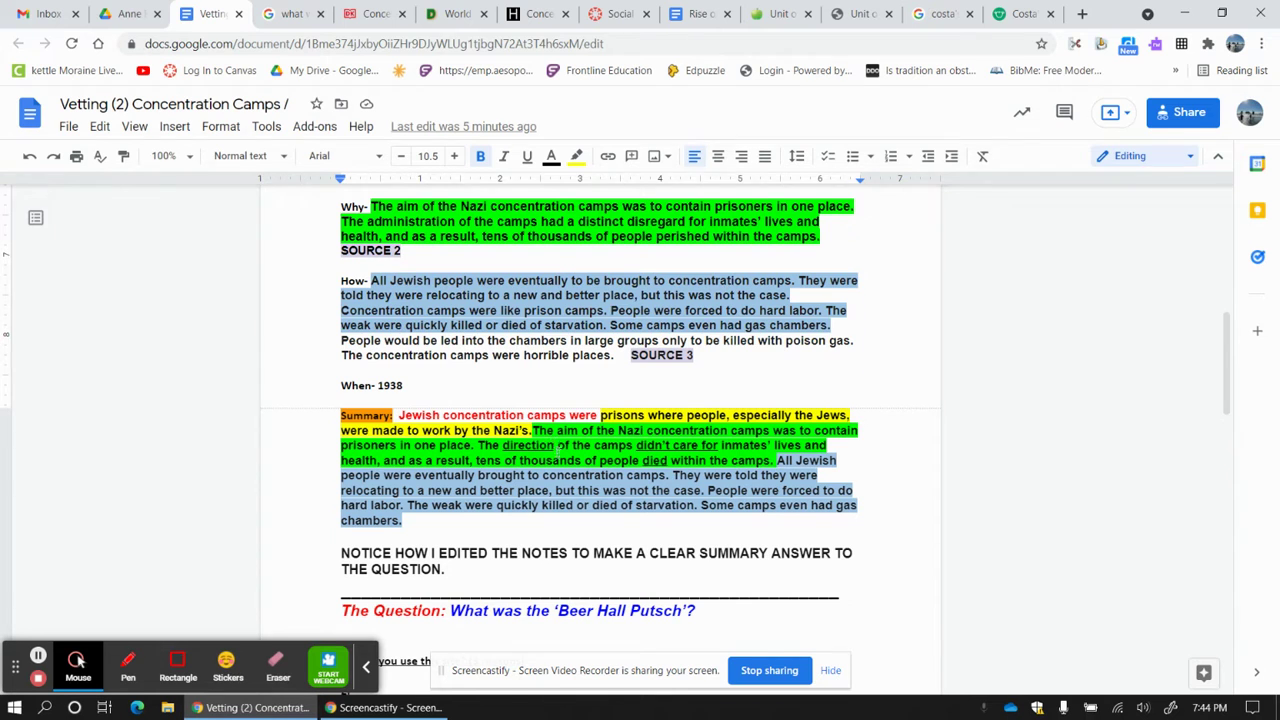
{"action": "scroll", "coordinate": [559, 446], "scroll_direction": "up", "scroll_amount": 1}
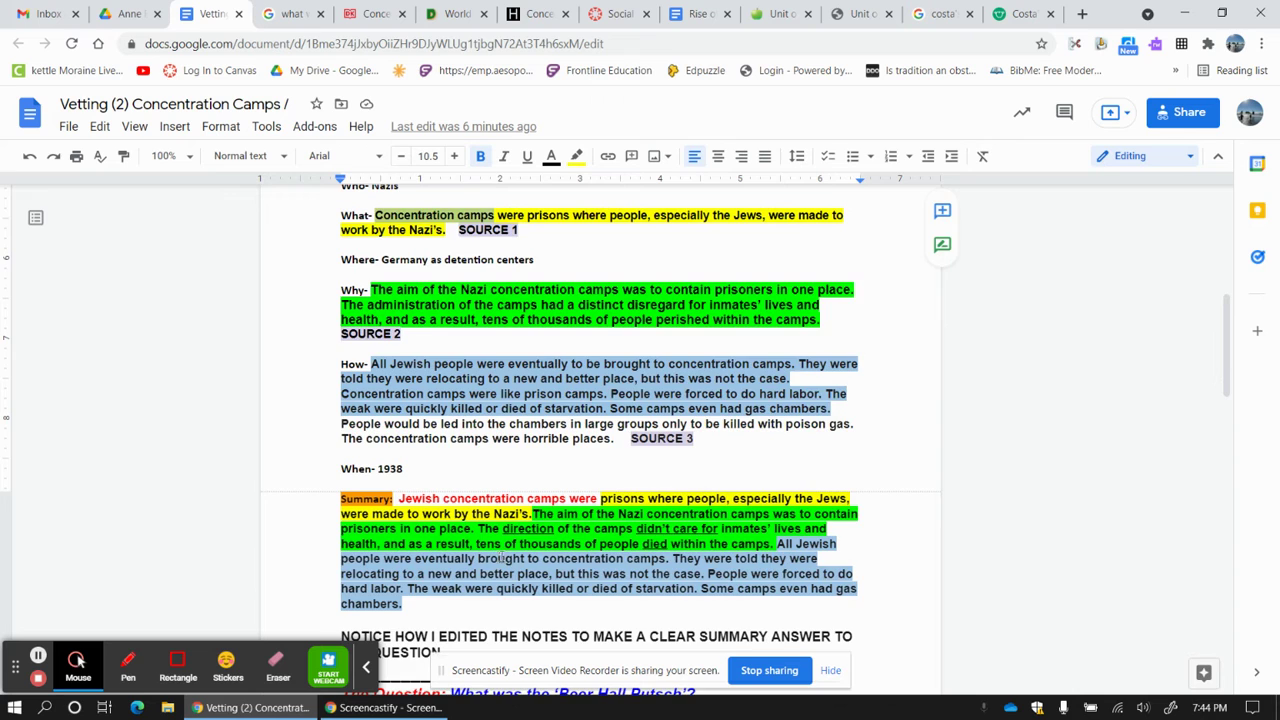
{"action": "scroll", "coordinate": [530, 548], "scroll_direction": "down", "scroll_amount": 1}
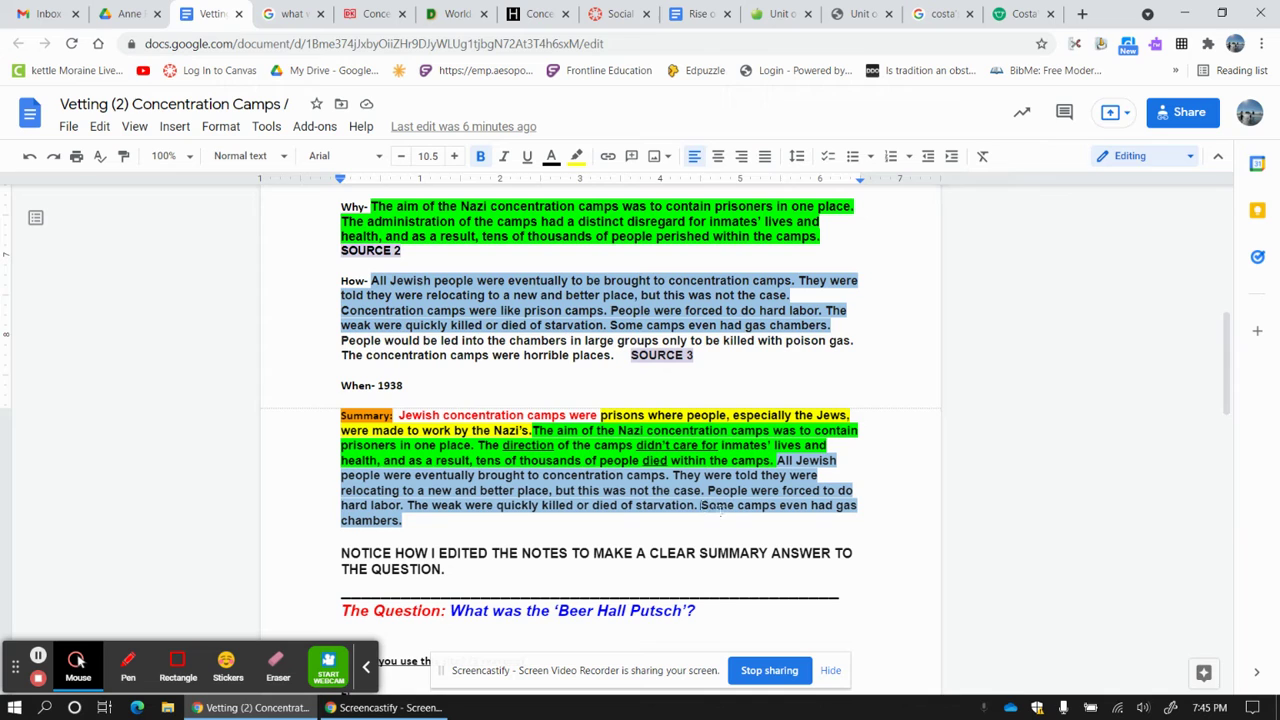
{"action": "left_click", "coordinate": [702, 514]}
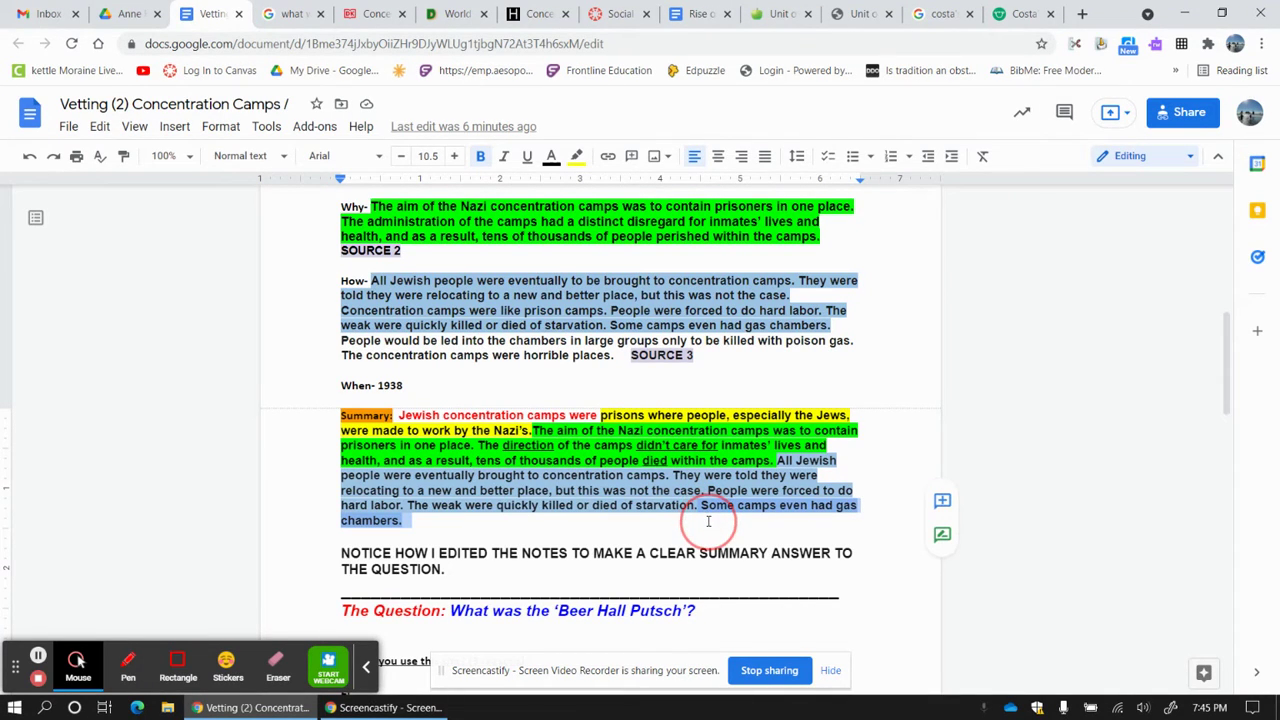
{"action": "key", "text": "Delete"}
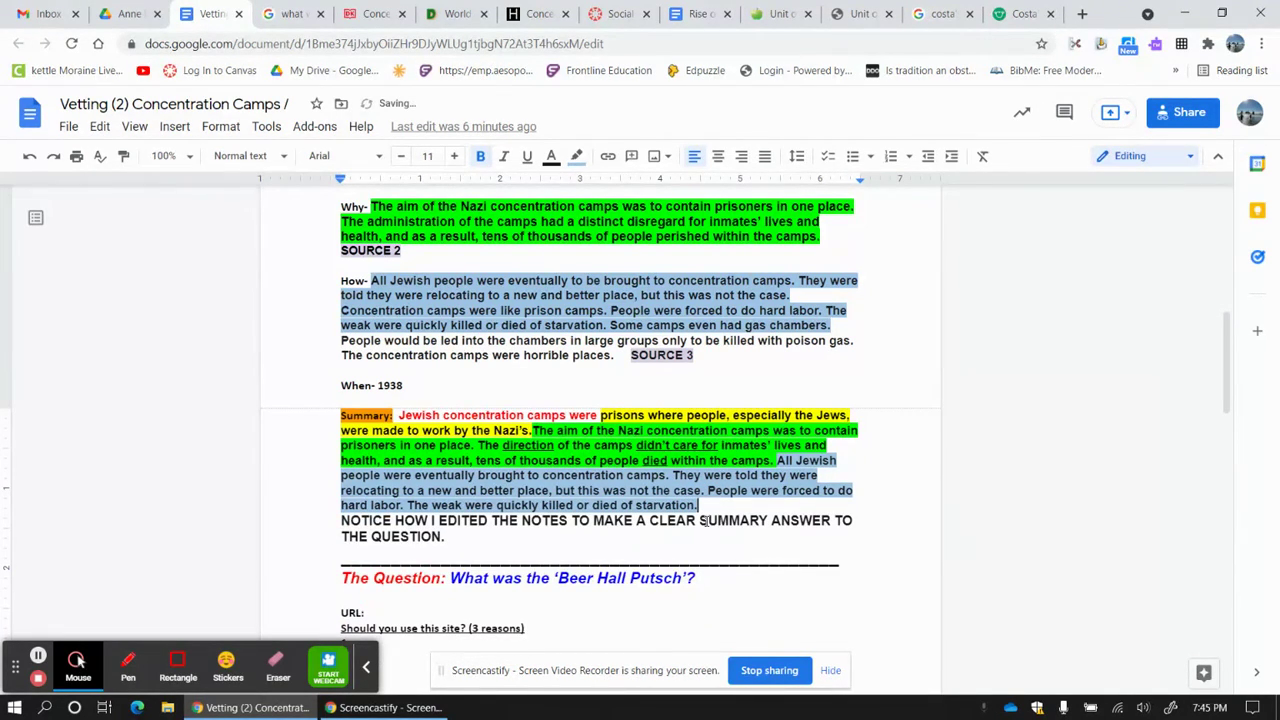
{"action": "key", "text": "Return"}
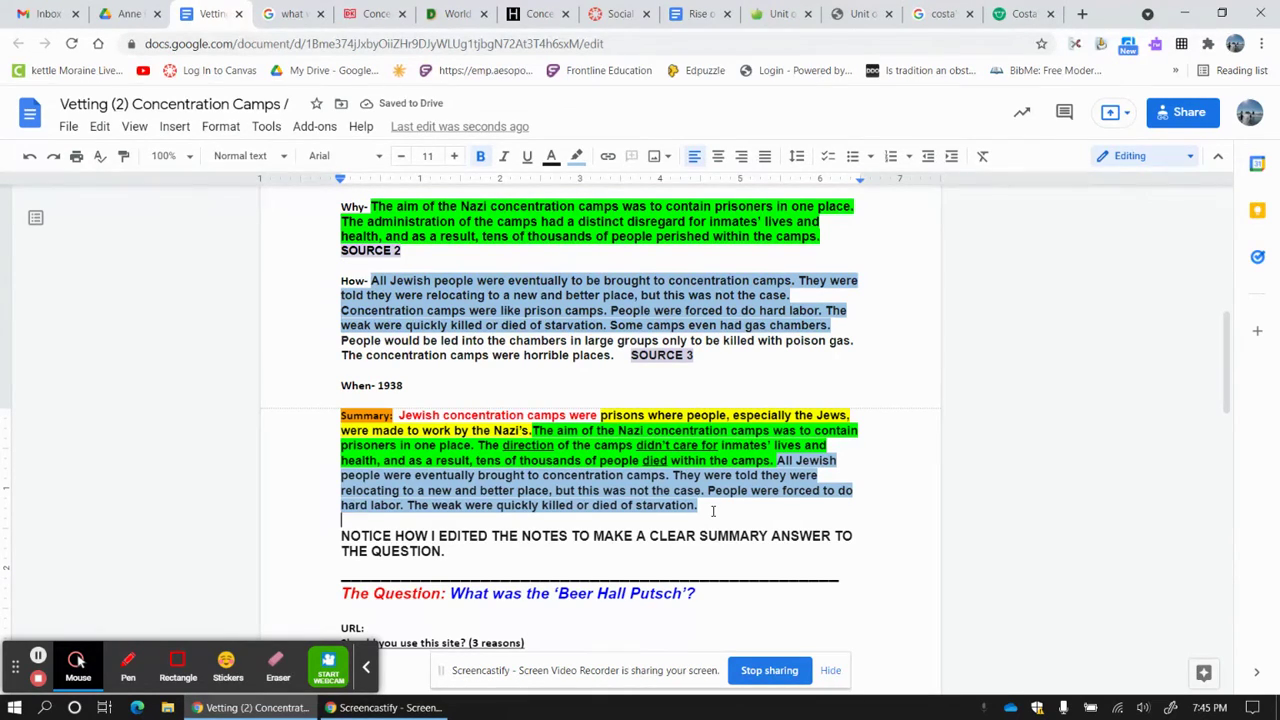
{"action": "scroll", "coordinate": [541, 438], "scroll_direction": "up", "scroll_amount": 3}
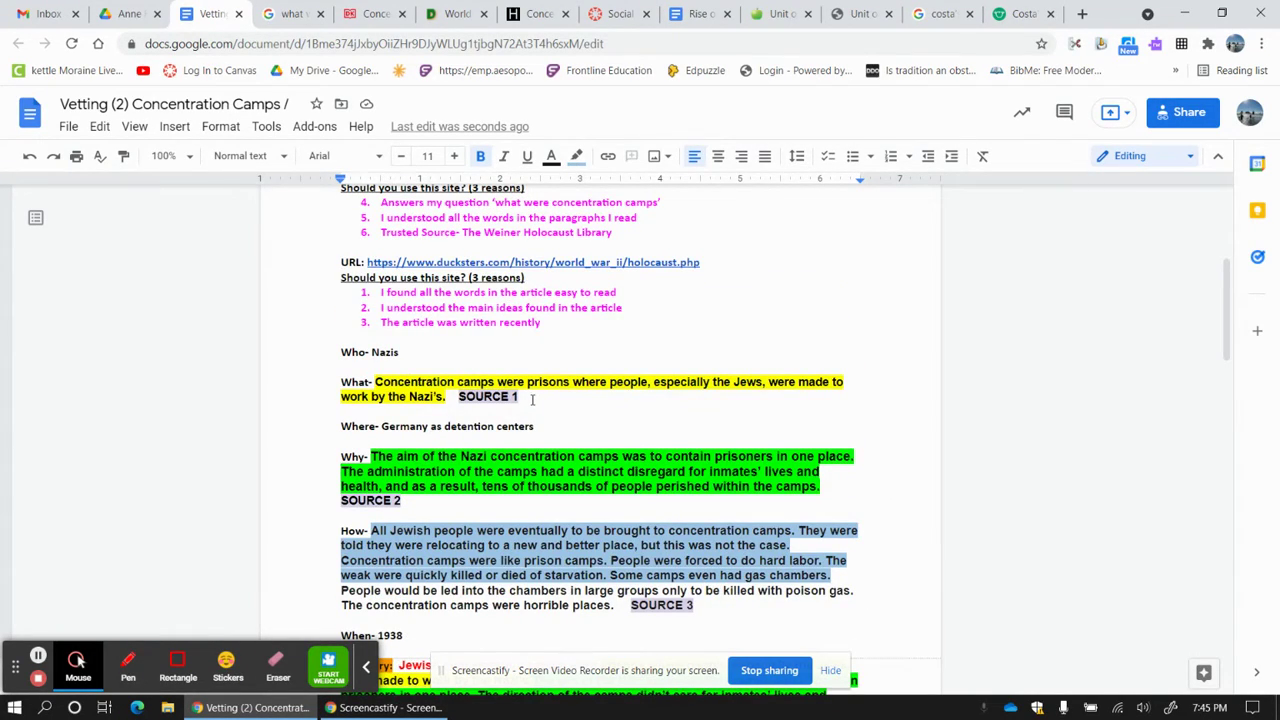
{"action": "scroll", "coordinate": [532, 399], "scroll_direction": "down", "scroll_amount": 1}
{"action": "left_click", "coordinate": [408, 419]}
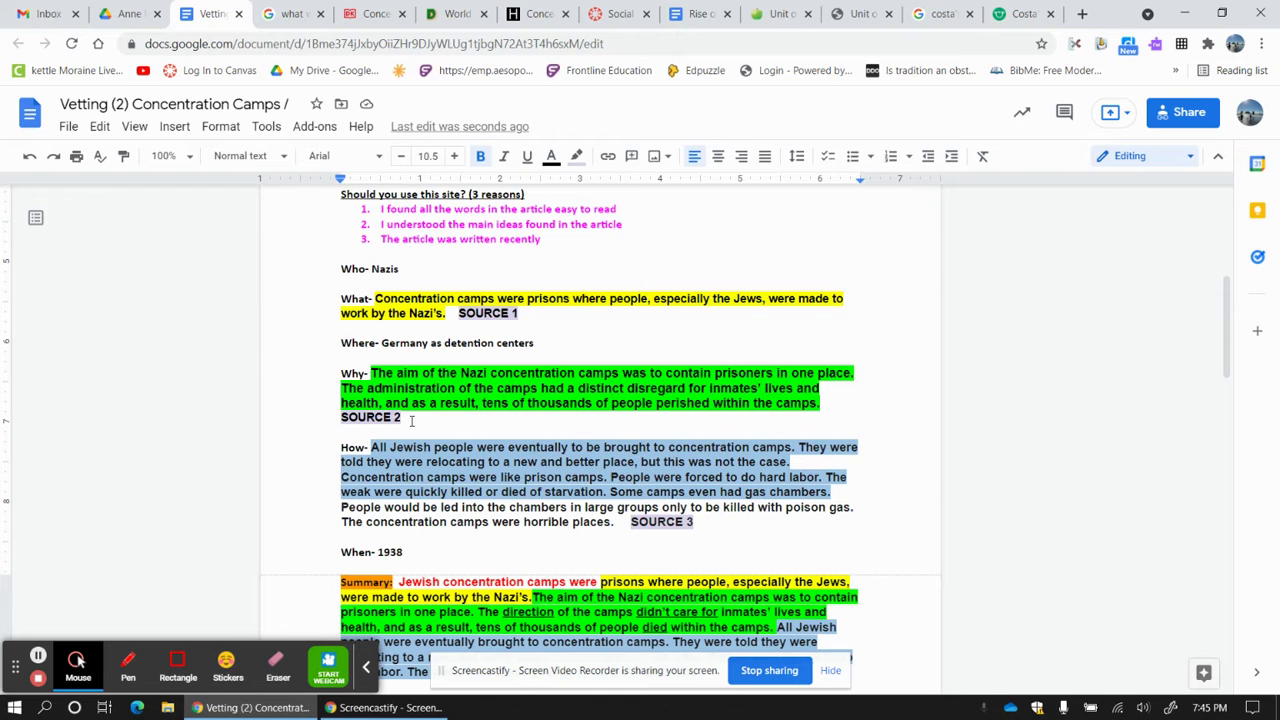
{"action": "left_click", "coordinate": [706, 522]}
- Check the search results, then select the 'What were Jewish concentration camps?' question in the worksheet
{"action": "left_click", "coordinate": [288, 18]}
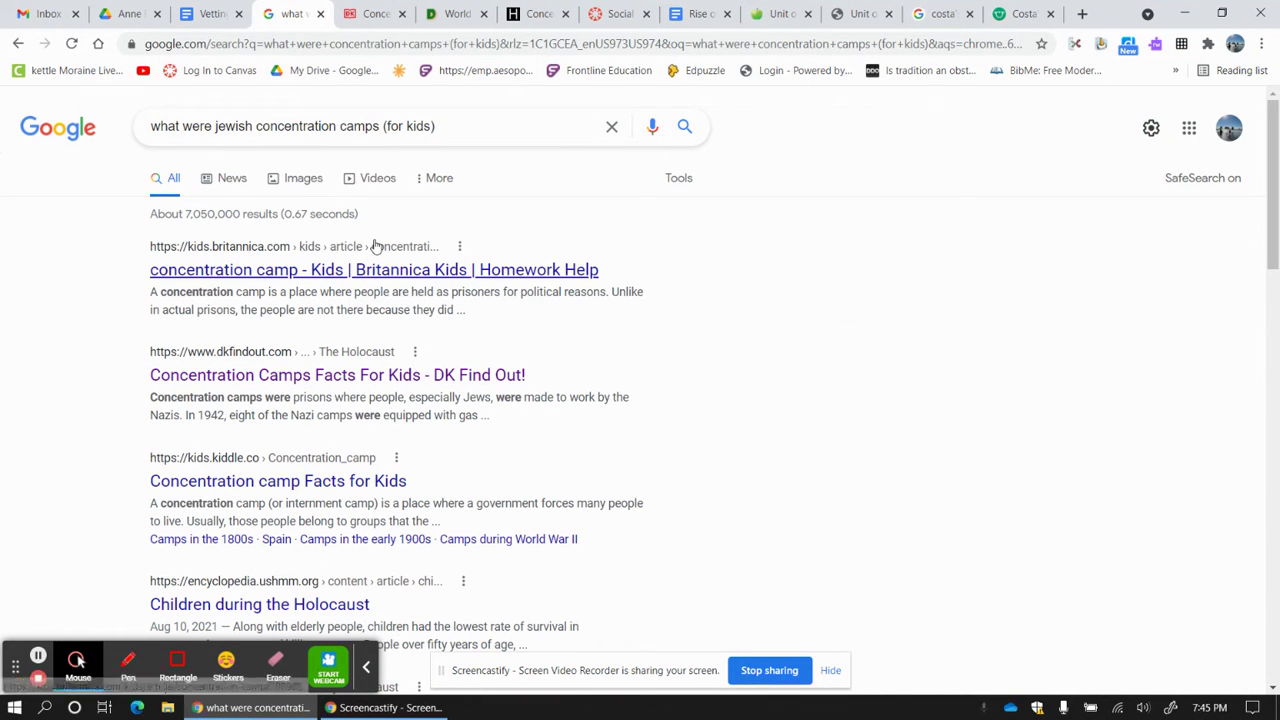
{"action": "left_click", "coordinate": [213, 15]}
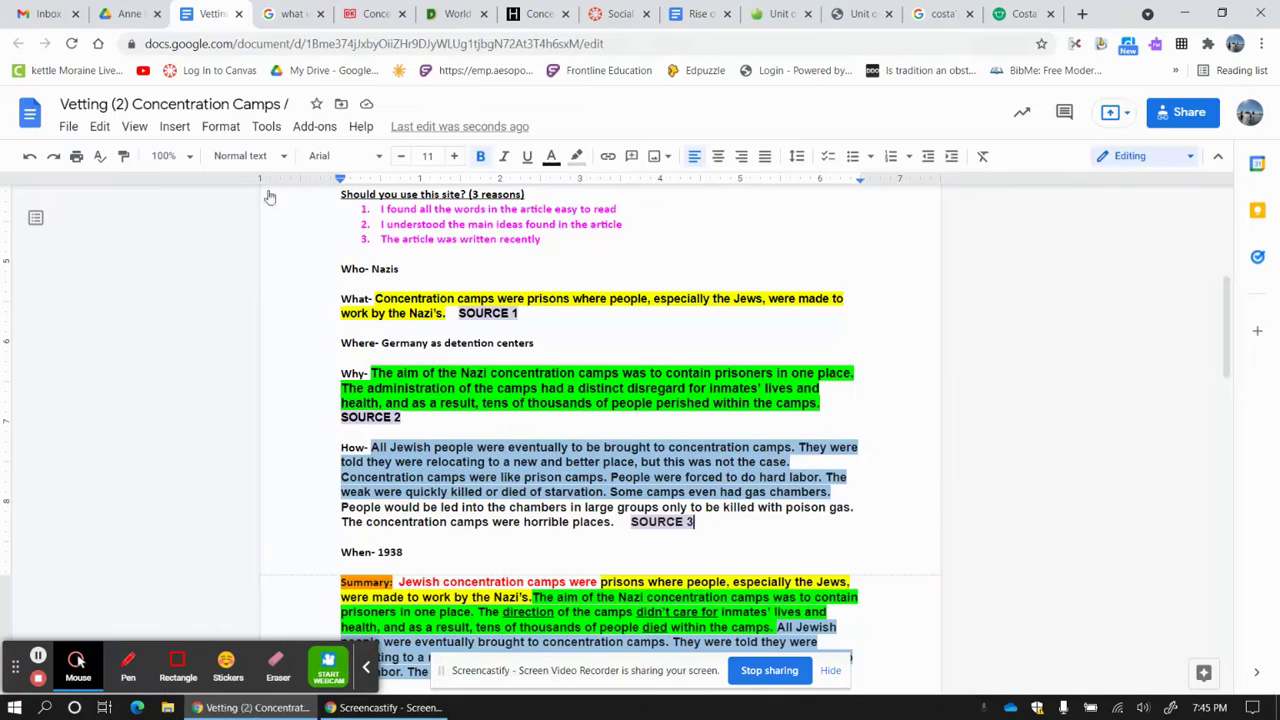
{"action": "scroll", "coordinate": [662, 434], "scroll_direction": "down", "scroll_amount": 3}
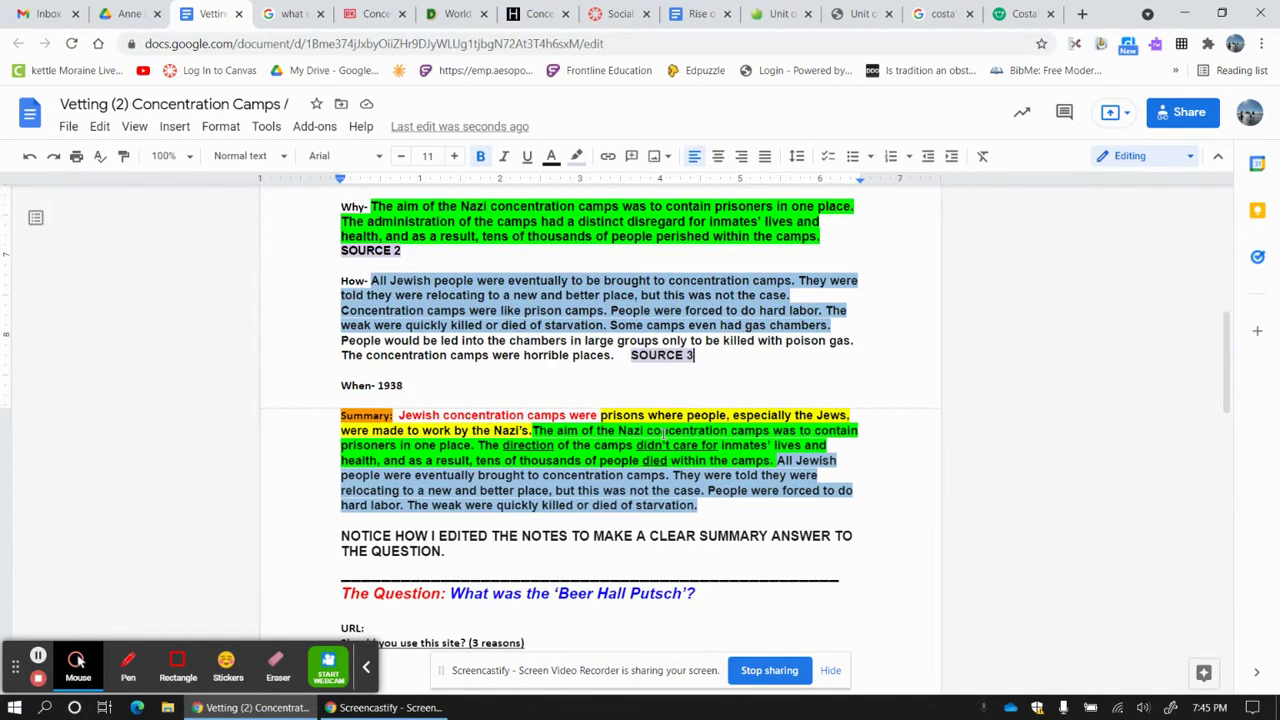
{"action": "scroll", "coordinate": [662, 434], "scroll_direction": "up", "scroll_amount": 6}
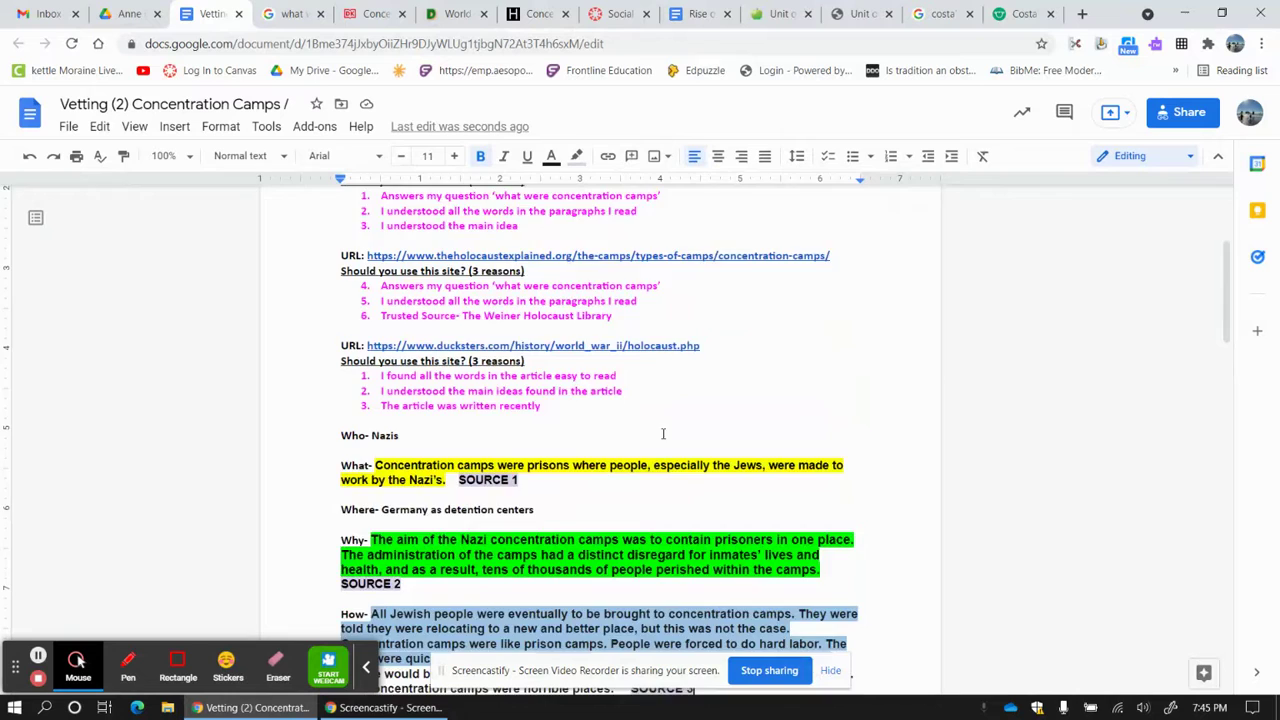
{"action": "scroll", "coordinate": [662, 434], "scroll_direction": "up", "scroll_amount": 3}
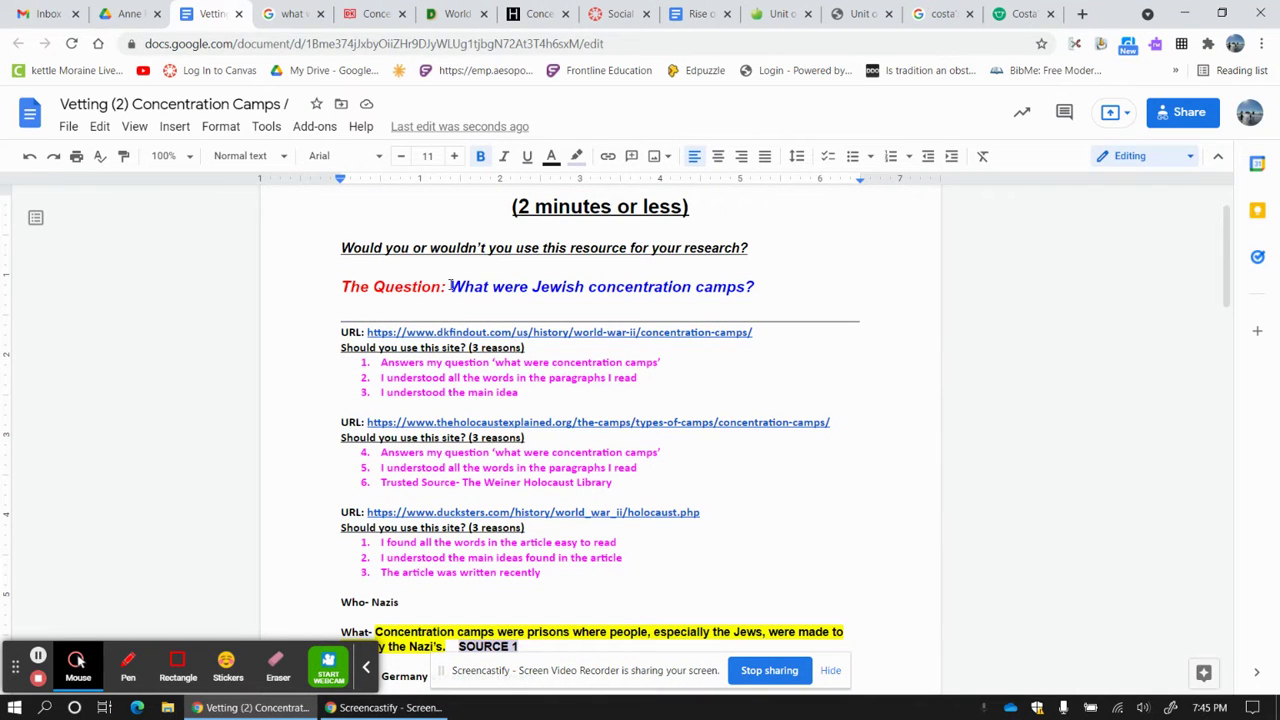
{"action": "left_click_drag", "start_coordinate": [450, 286], "coordinate": [788, 294]}
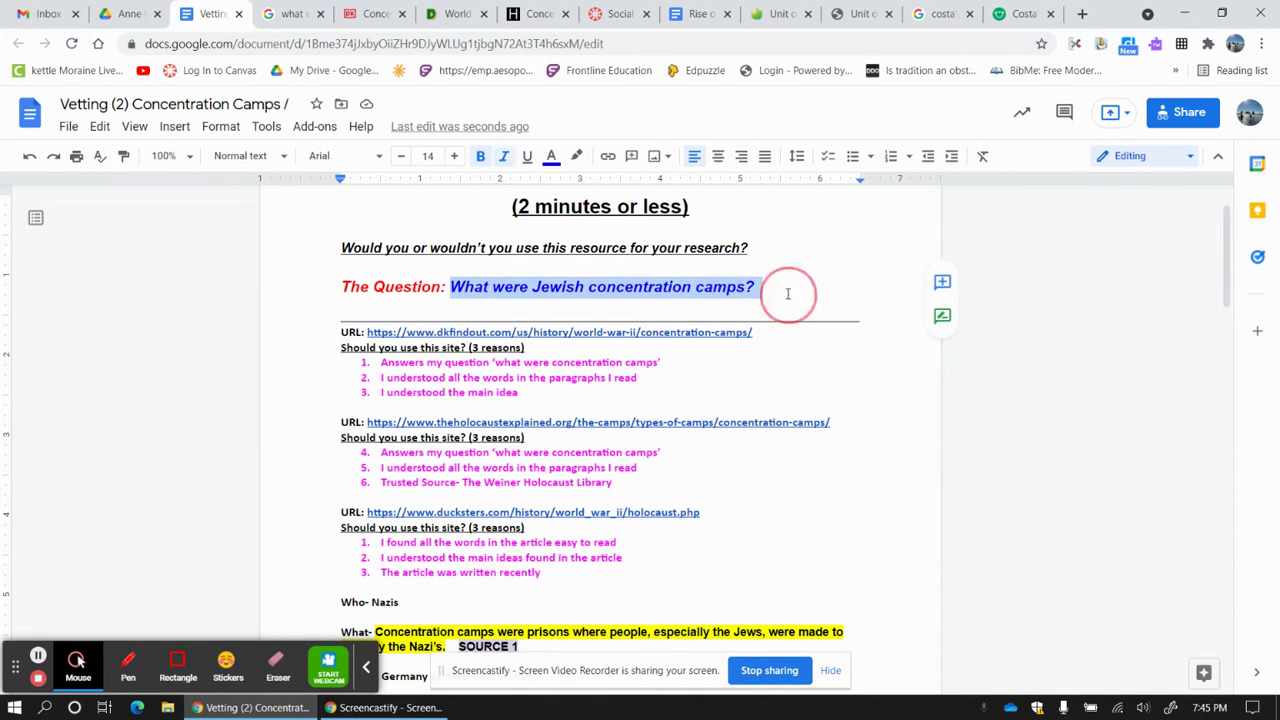
{"action": "left_click", "coordinate": [788, 294]}
- Select the Beer Hall Putsch question, mark its first blank URL line, and view the search results
{"action": "scroll", "coordinate": [662, 373], "scroll_direction": "down", "scroll_amount": 14}
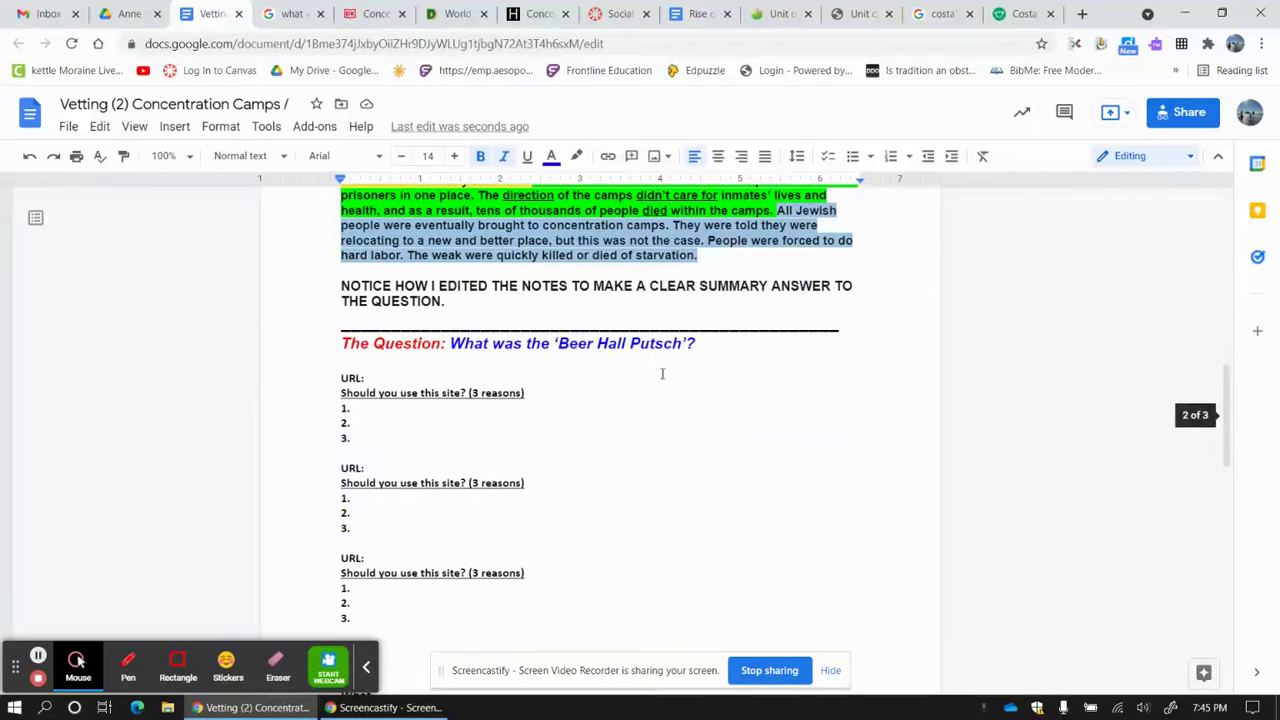
{"action": "left_click_drag", "start_coordinate": [451, 343], "coordinate": [714, 343]}
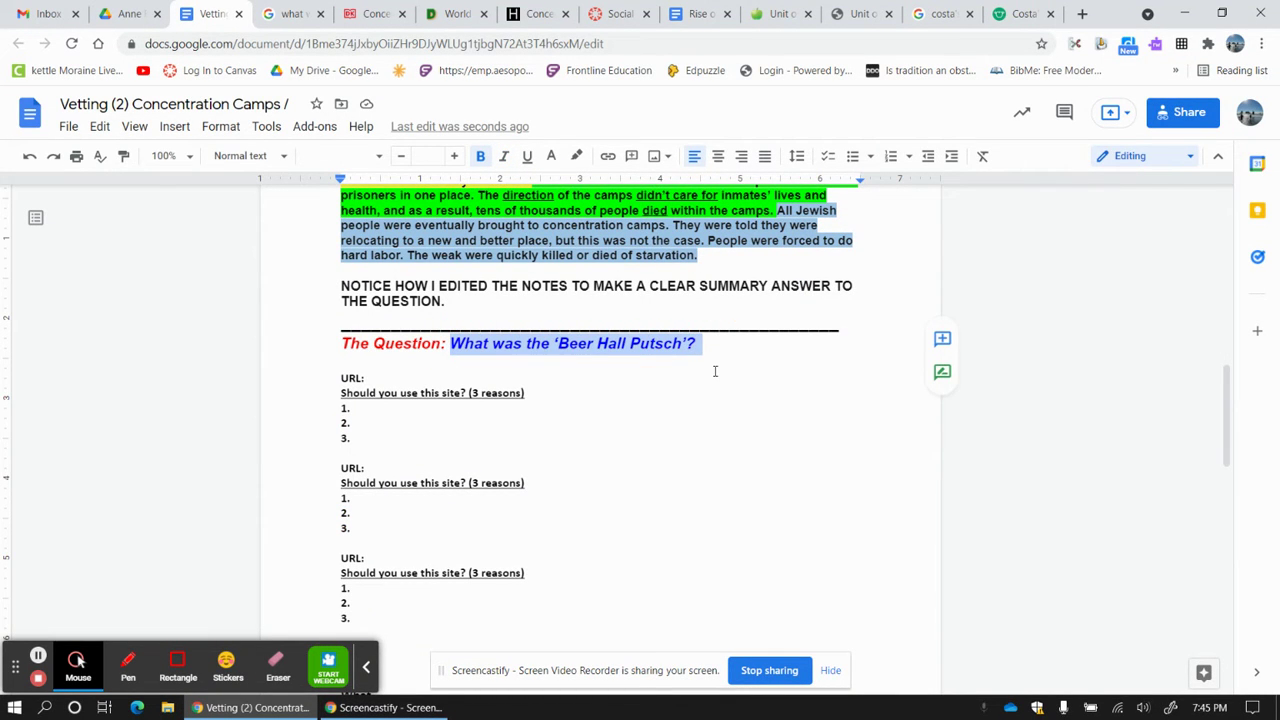
{"action": "left_click", "coordinate": [715, 371]}
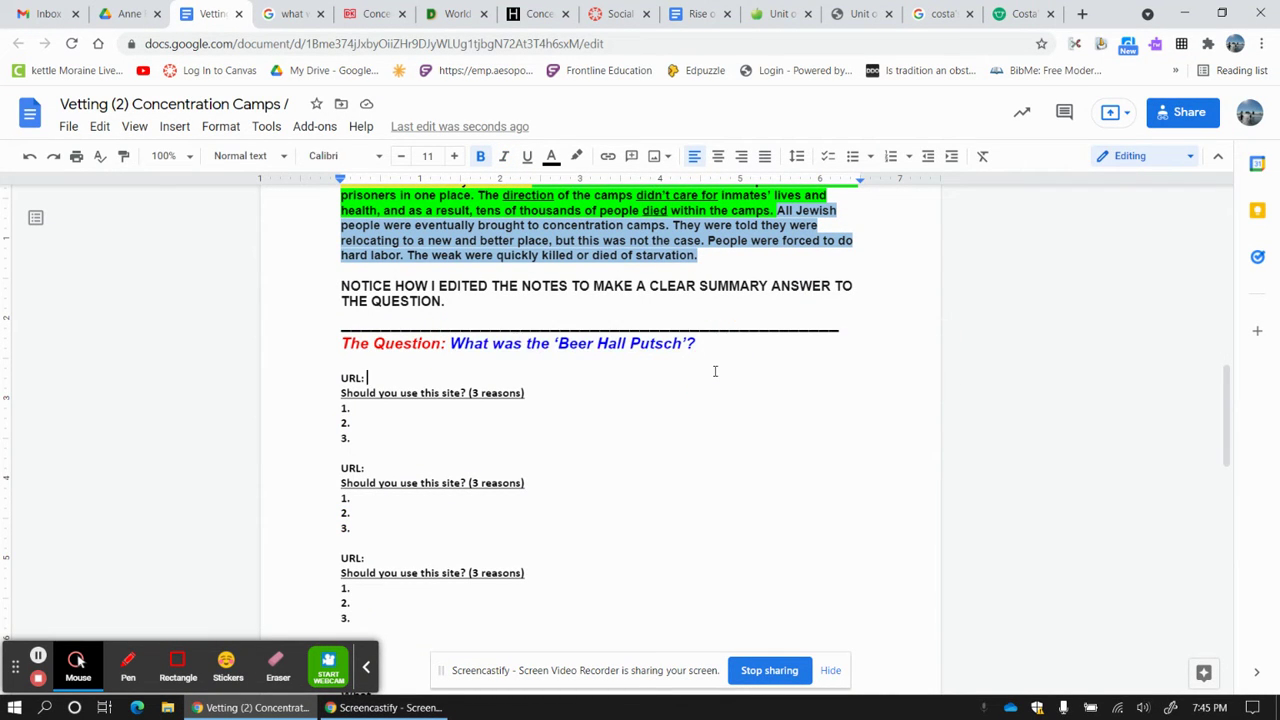
{"action": "left_click", "coordinate": [285, 16]}
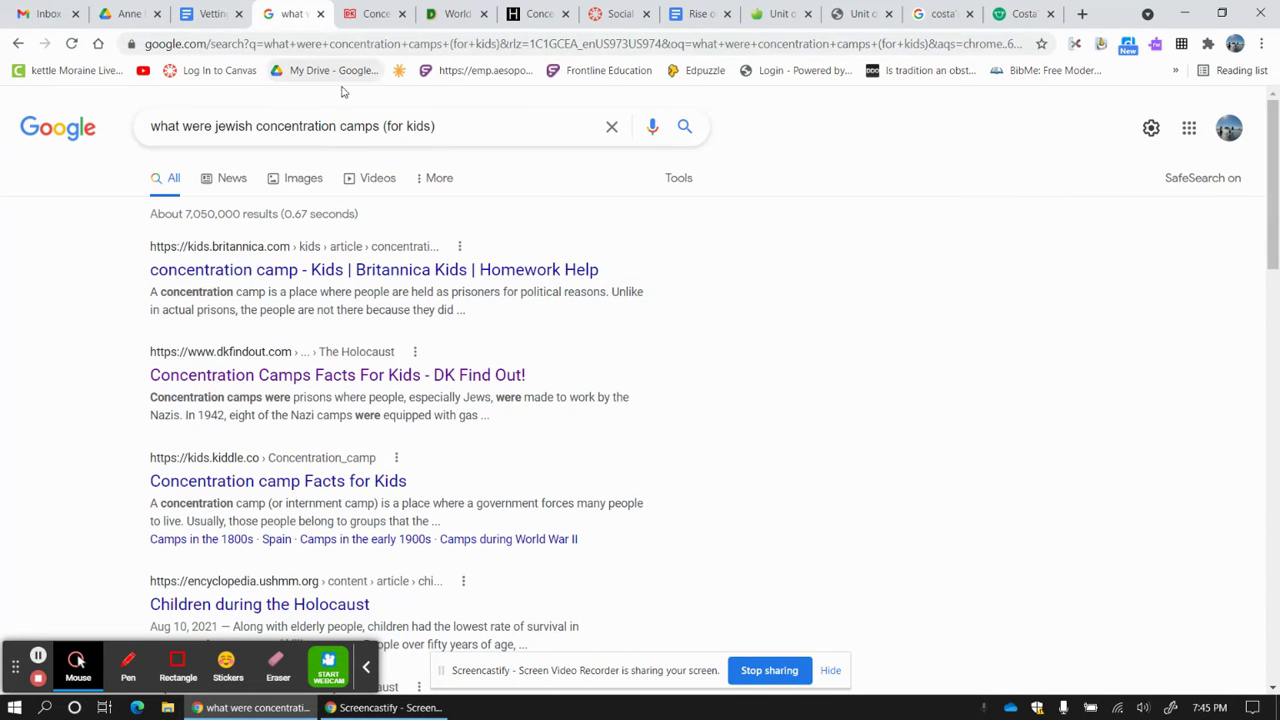
- Change the search to 'what was the beer hall putsch (for kids)' and return to the worksheet
{"action": "left_click_drag", "start_coordinate": [380, 126], "coordinate": [160, 117]}
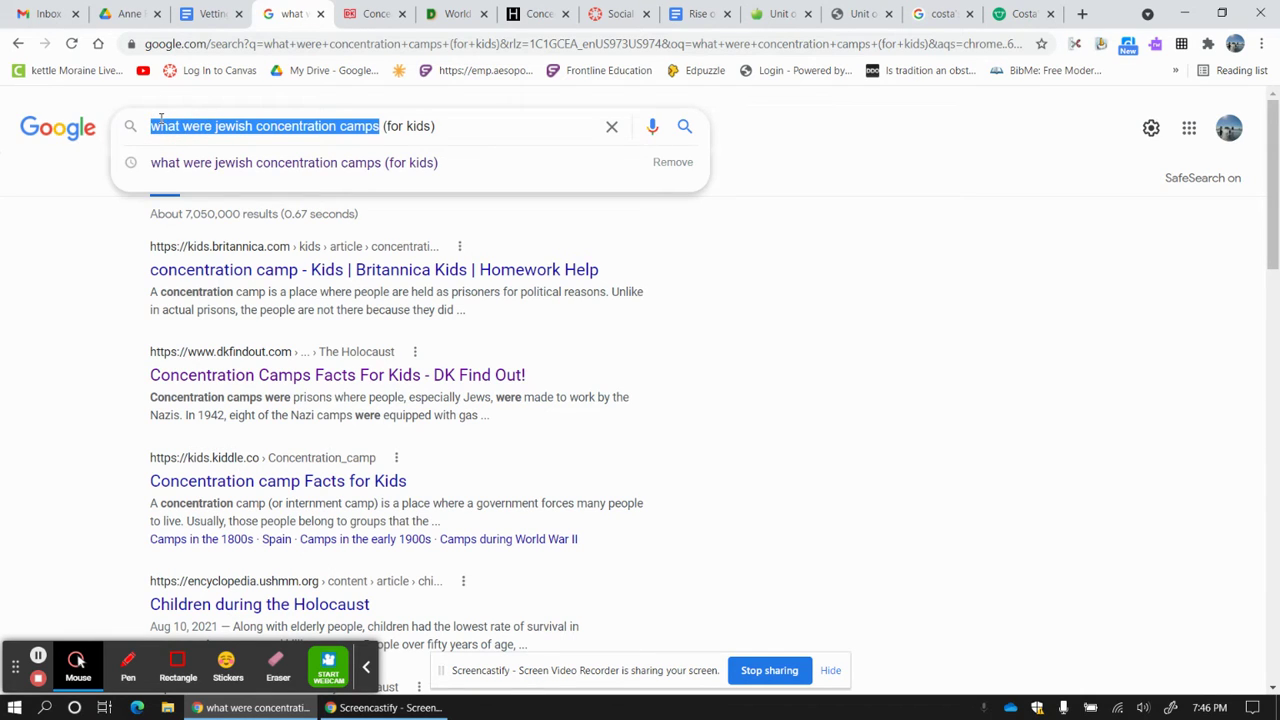
{"action": "type", "text": "wha"}
{"action": "type", "text": "t was the"}
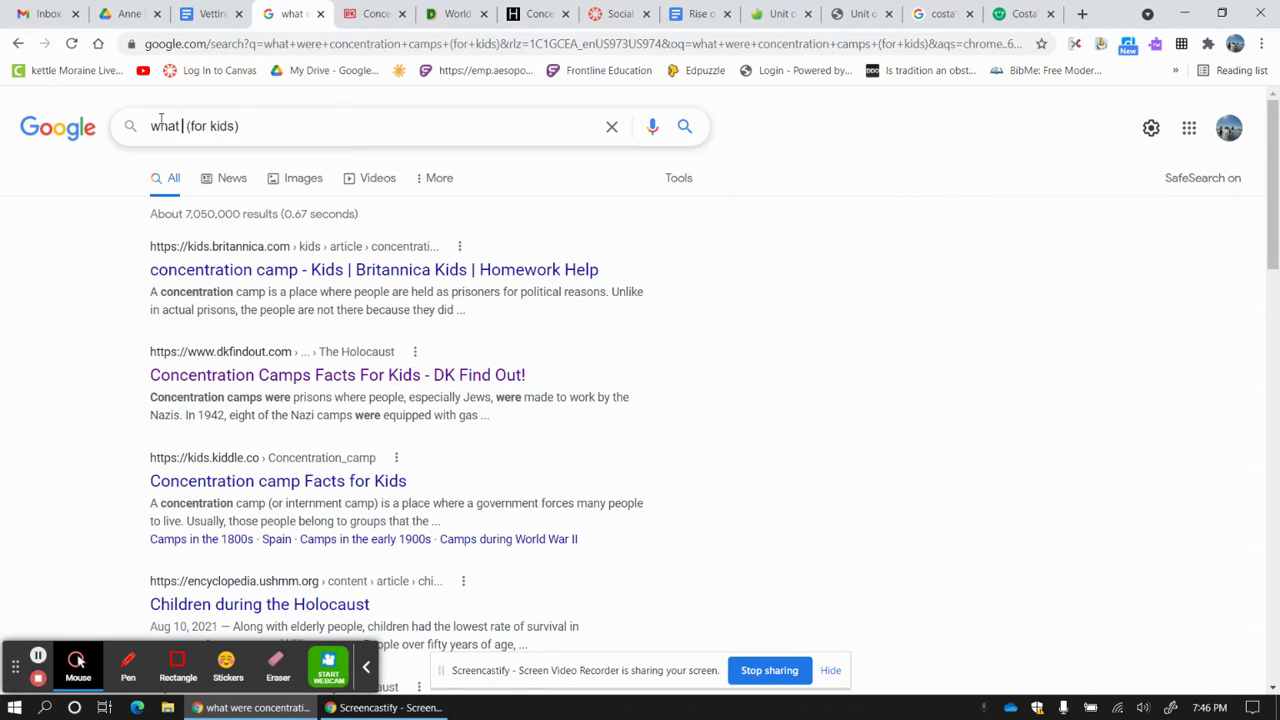
{"action": "type", "text": " beer"}
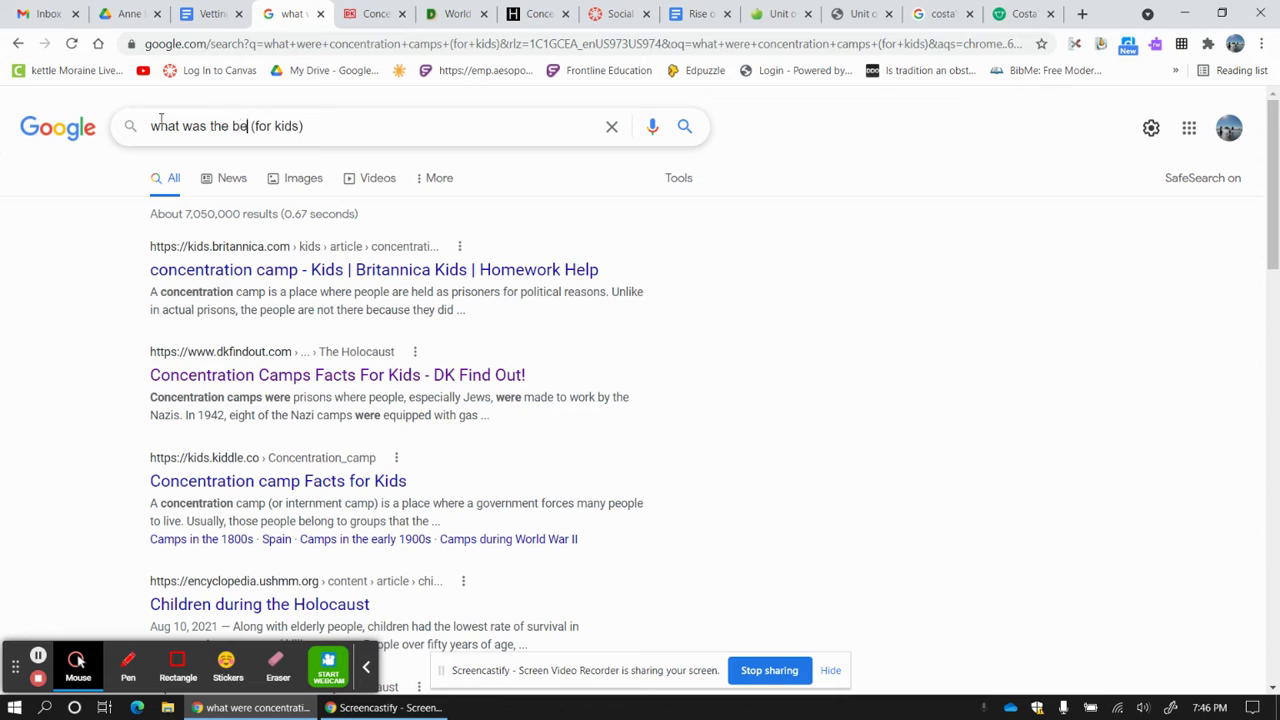
{"action": "type", "text": " hall putsch"}
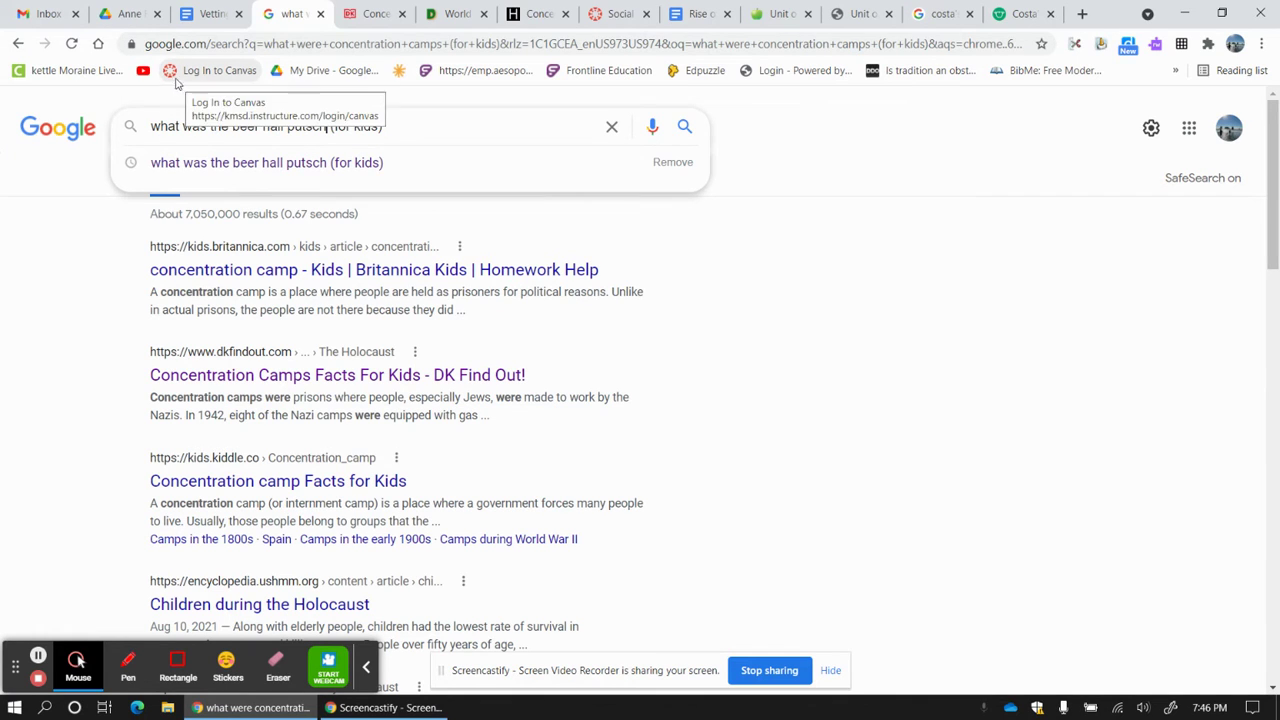
{"action": "left_click", "coordinate": [213, 14]}
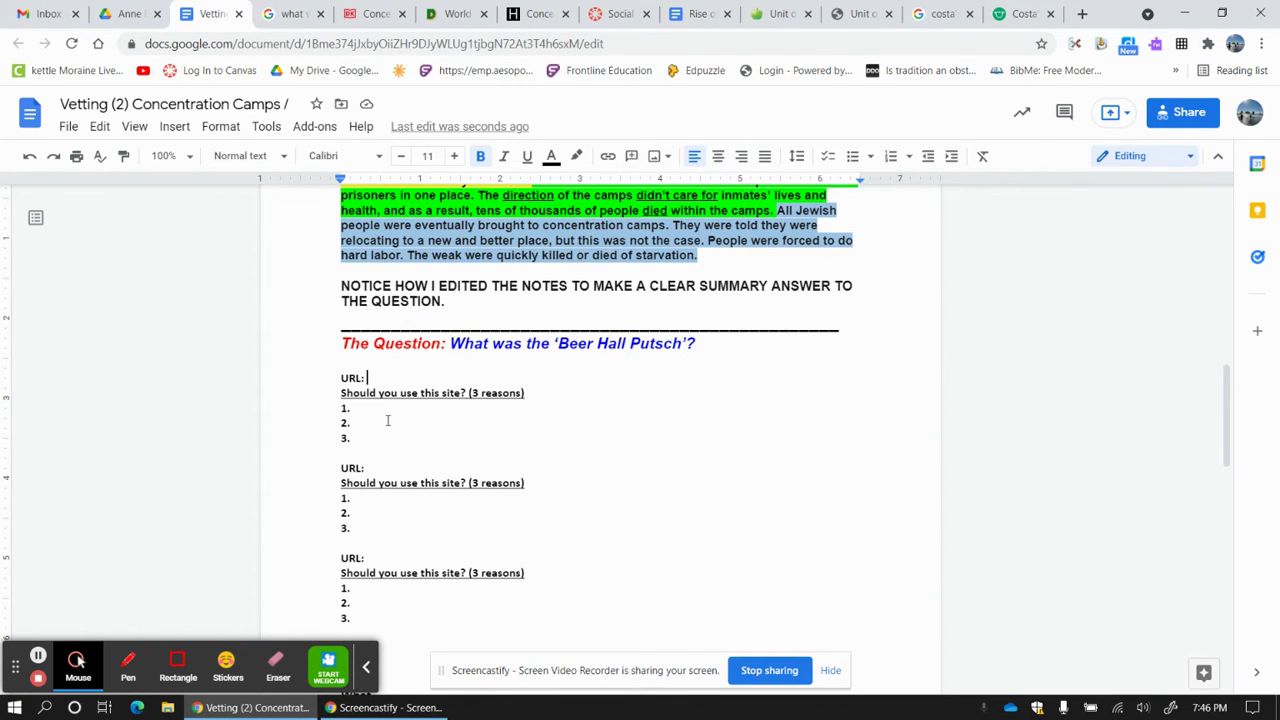
{"action": "scroll", "coordinate": [387, 421], "scroll_direction": "down", "scroll_amount": 5}
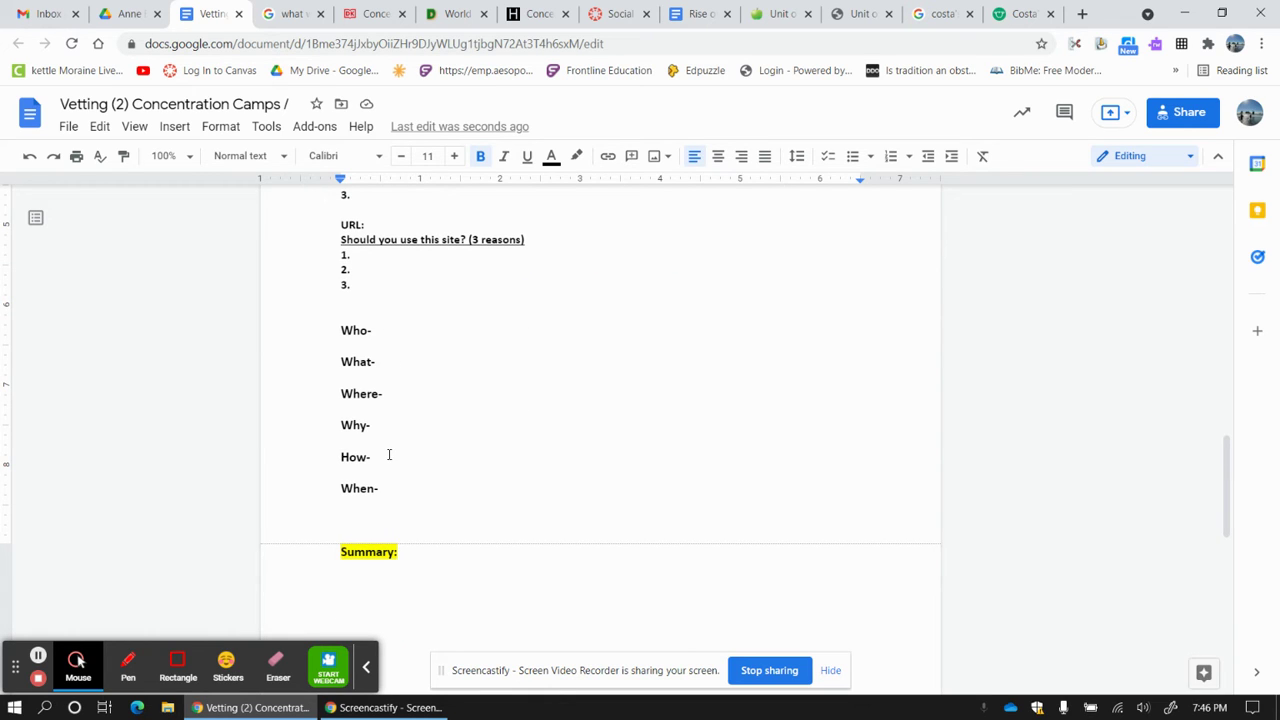
{"action": "scroll", "coordinate": [390, 460], "scroll_direction": "down", "scroll_amount": 2}
{"action": "scroll", "coordinate": [630, 435], "scroll_direction": "up", "scroll_amount": 4}
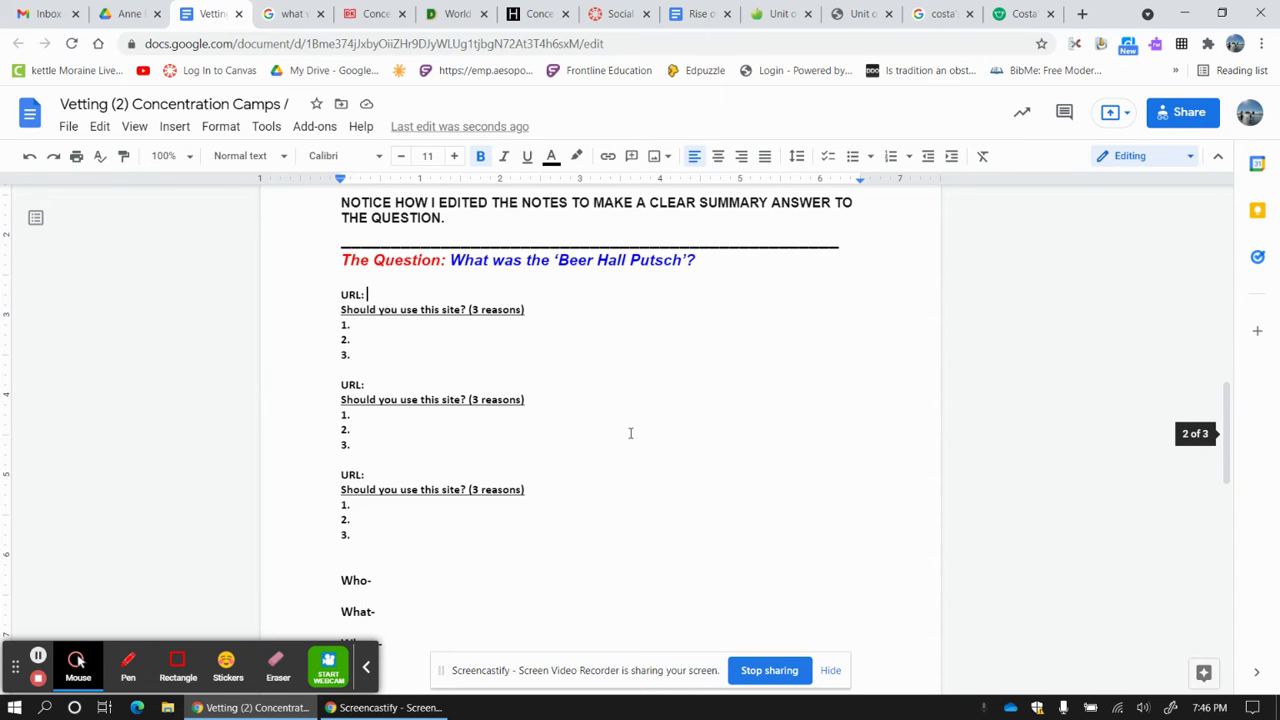
{"action": "scroll", "coordinate": [630, 433], "scroll_direction": "up", "scroll_amount": 1}
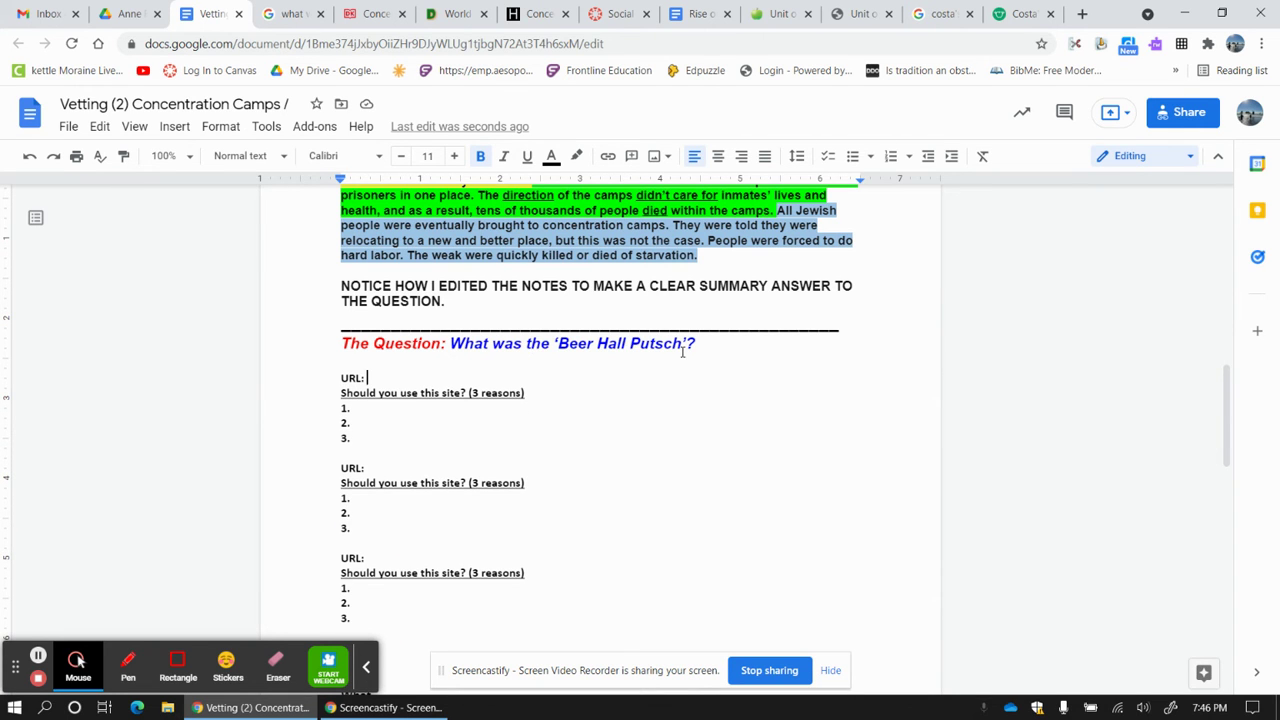
{"action": "scroll", "coordinate": [684, 354], "scroll_direction": "down", "scroll_amount": 3}
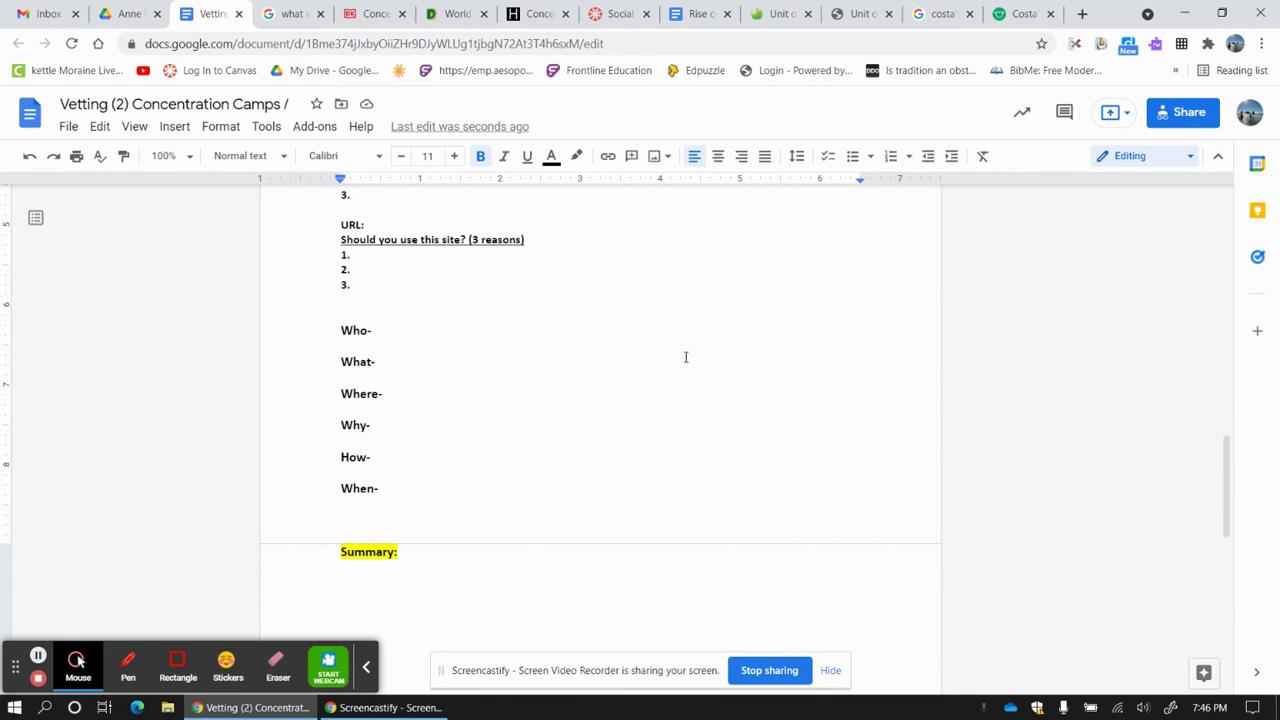
{"action": "scroll", "coordinate": [686, 357], "scroll_direction": "down", "scroll_amount": 2}
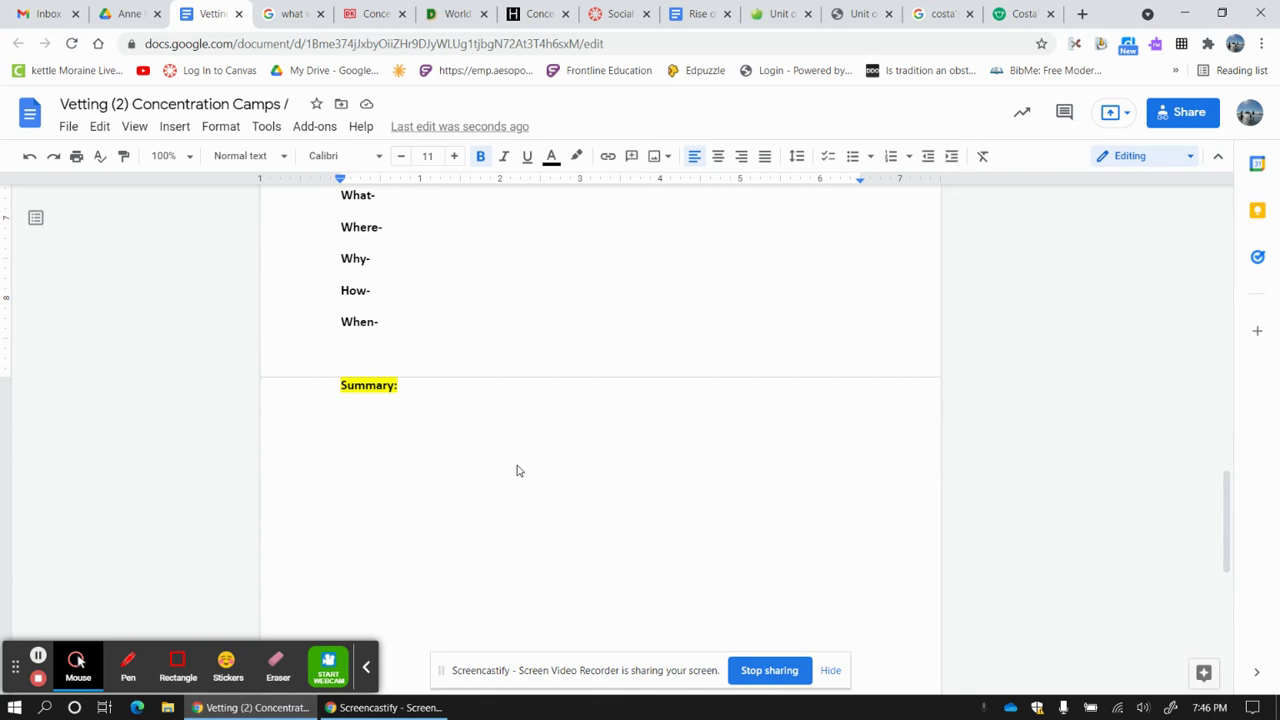
{"action": "scroll", "coordinate": [434, 465], "scroll_direction": "up", "scroll_amount": 2}
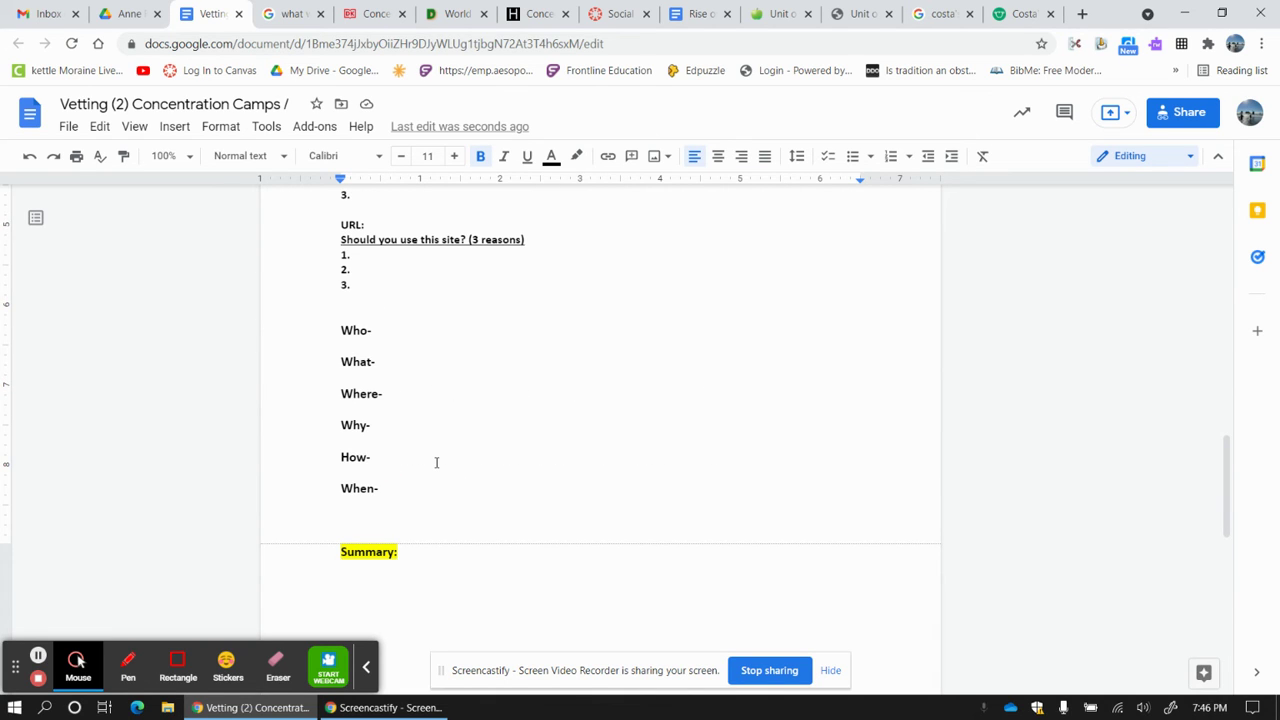
{"action": "scroll", "coordinate": [436, 462], "scroll_direction": "up", "scroll_amount": 1}
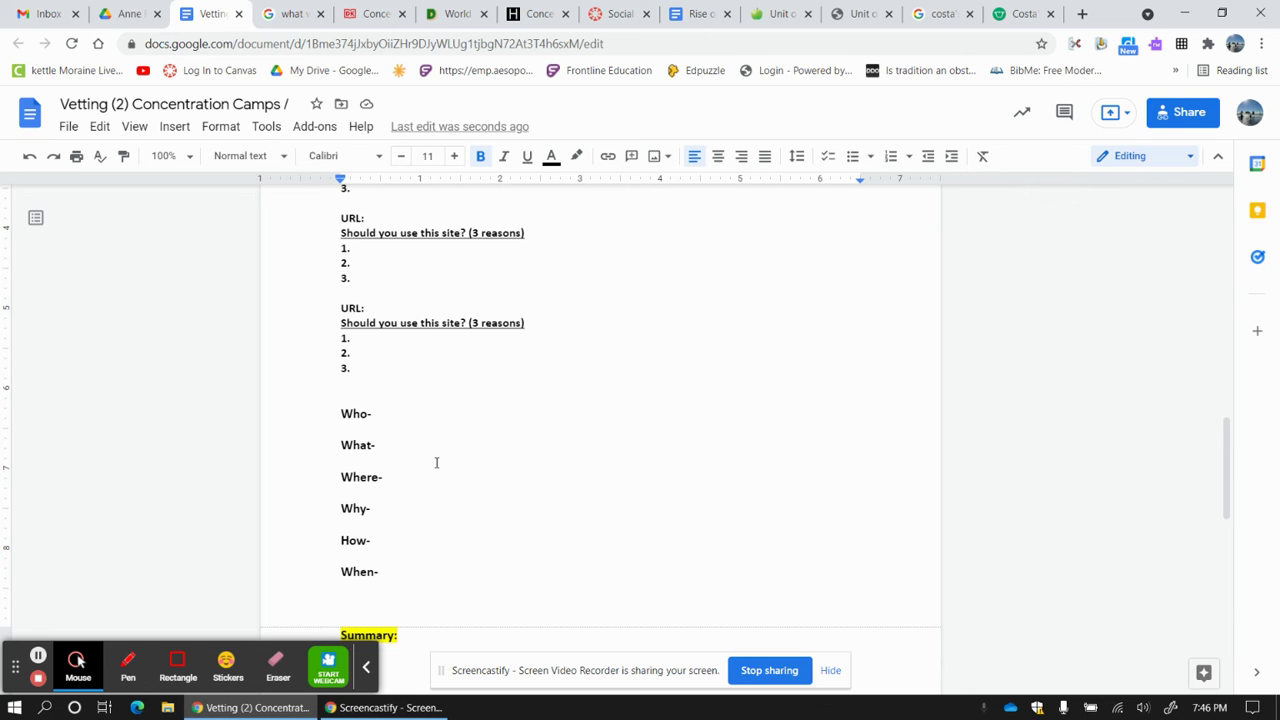
{"action": "scroll", "coordinate": [674, 314], "scroll_direction": "up", "scroll_amount": 5}
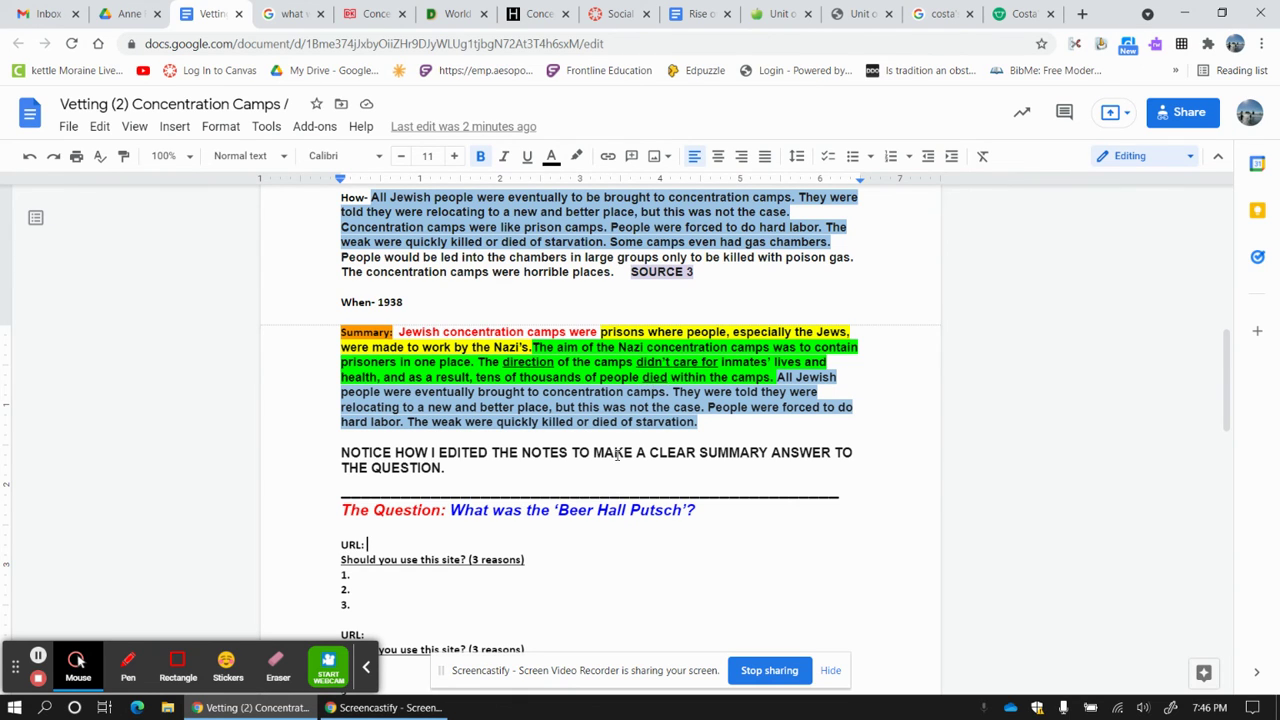
{"action": "scroll", "coordinate": [617, 455], "scroll_direction": "down", "scroll_amount": 5}
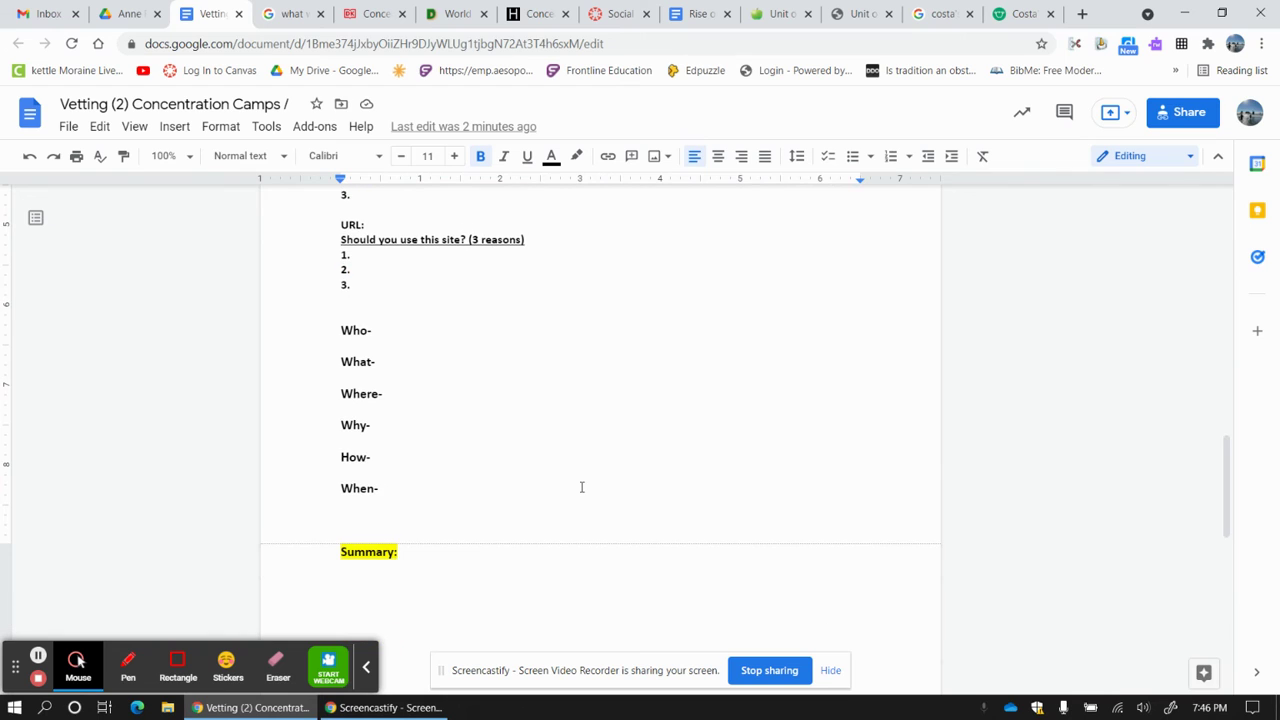
{"action": "scroll", "coordinate": [581, 487], "scroll_direction": "up", "scroll_amount": 3}
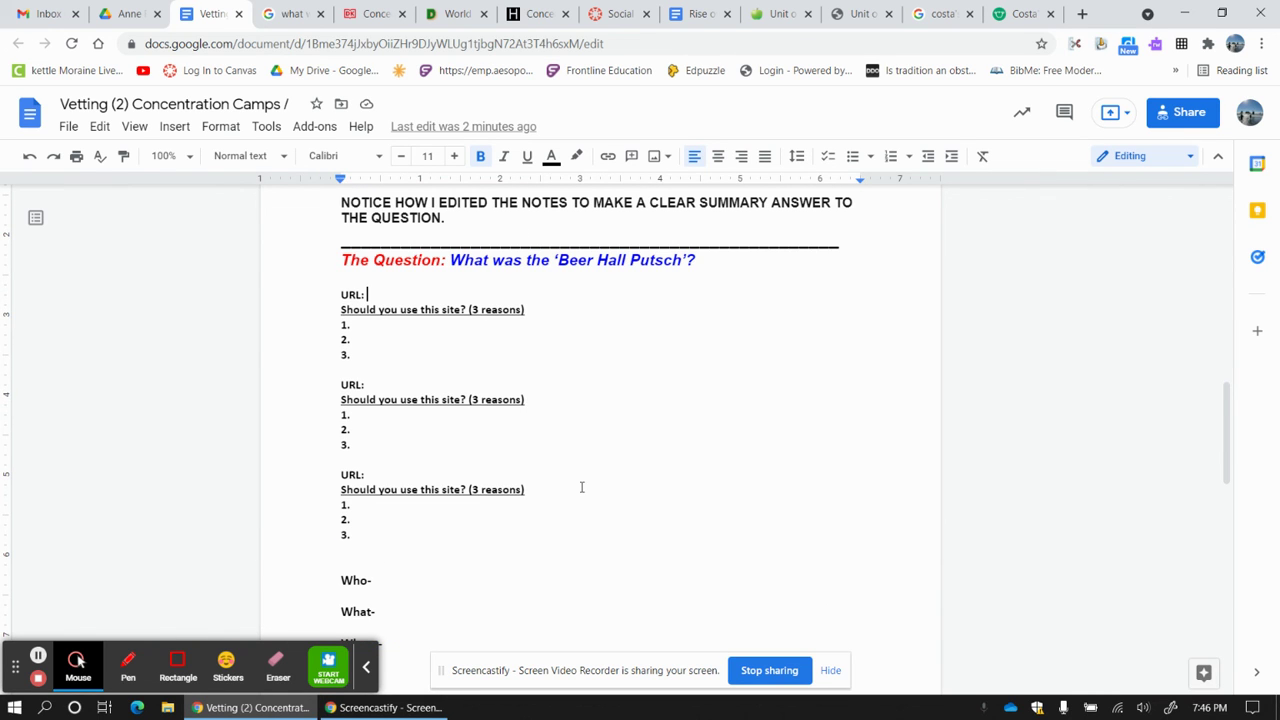
{"action": "scroll", "coordinate": [581, 487], "scroll_direction": "down", "scroll_amount": 1}
{"action": "scroll", "coordinate": [581, 487], "scroll_direction": "down", "scroll_amount": 1}
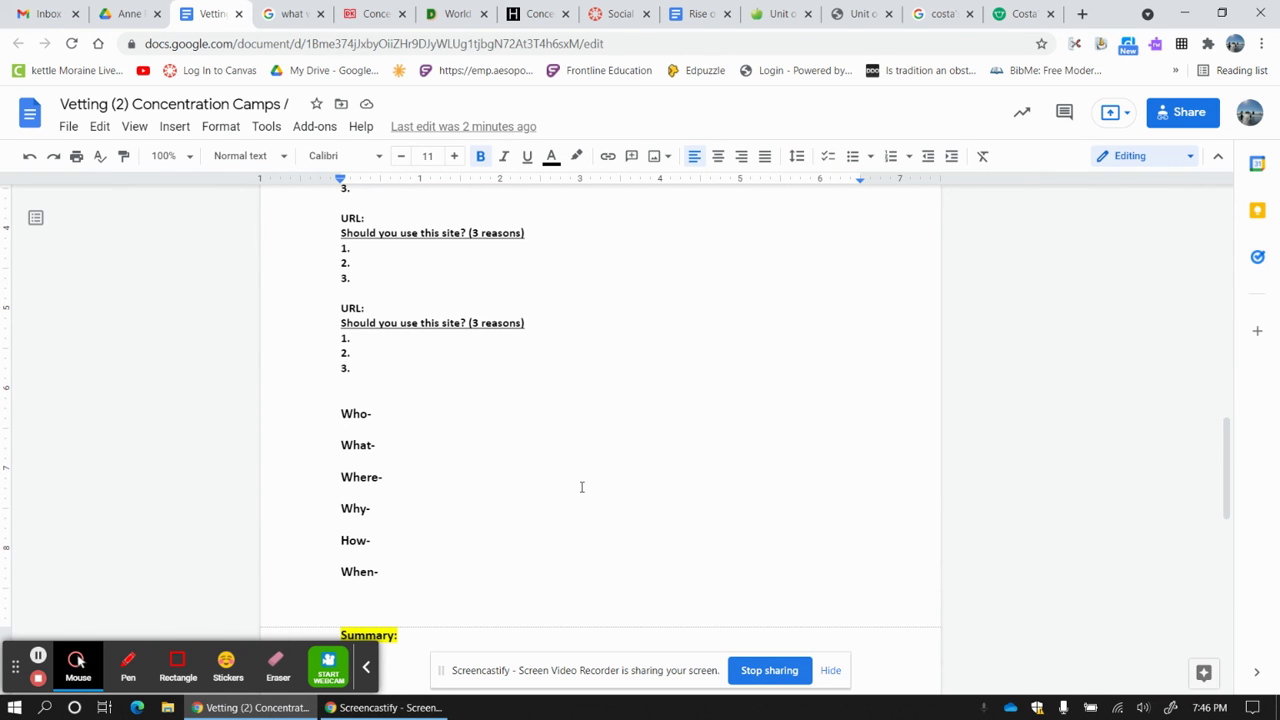